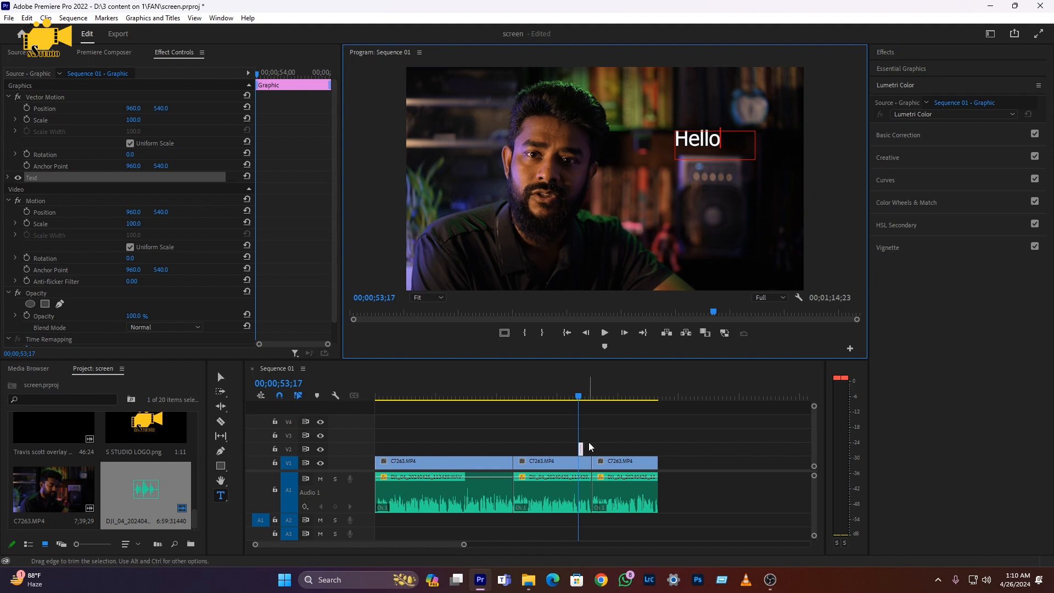
Extend the Hello graphic on V2 to about 00;01;18;02 and place the playhead at 00;00;57;10.
left_click(592, 449)
left_click_drag(592, 448, 670, 448)
left_click_drag(583, 399, 593, 399)
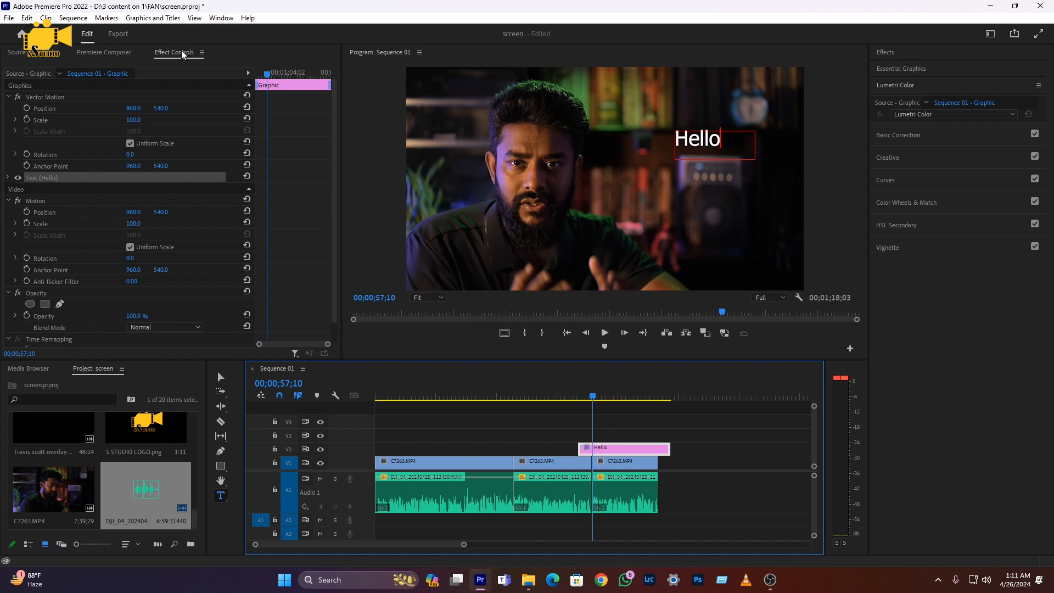
Show the Hello graphic's effect settings and set its Vector Motion position to about 1027, 566.
left_click(222, 18)
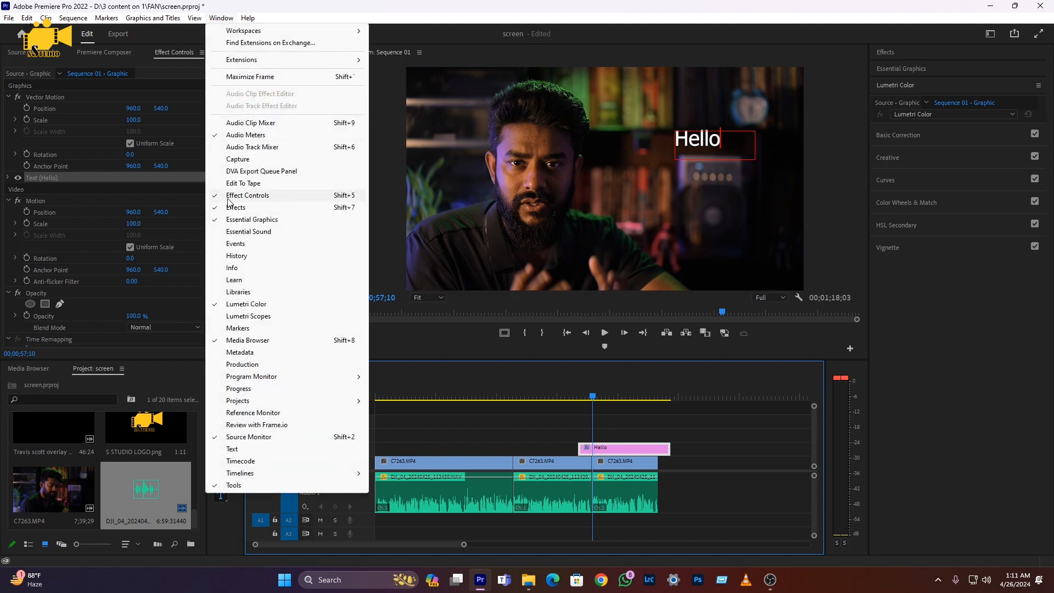
left_click(277, 196)
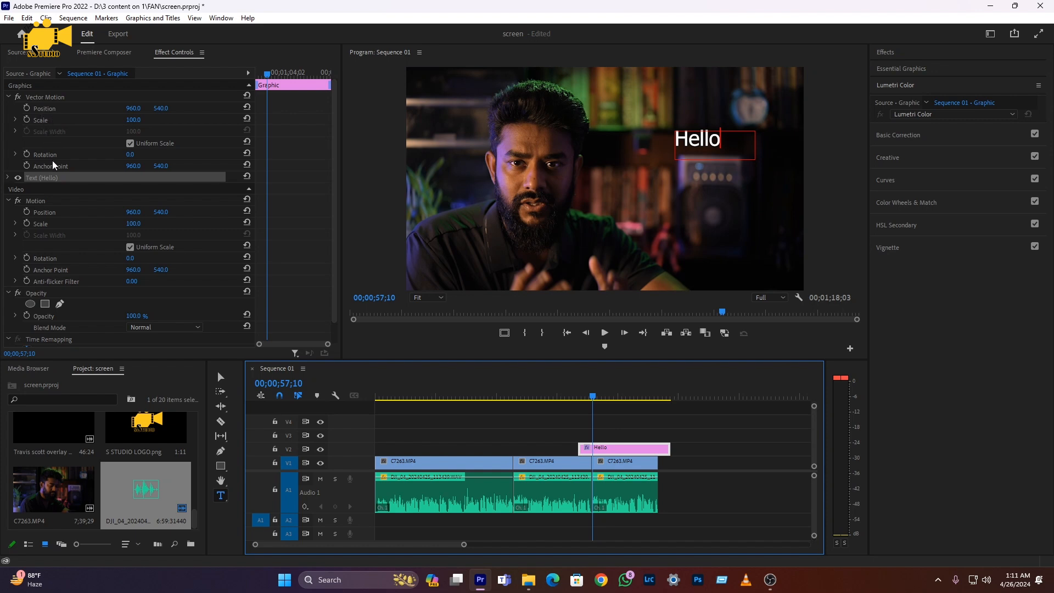
left_click(42, 109)
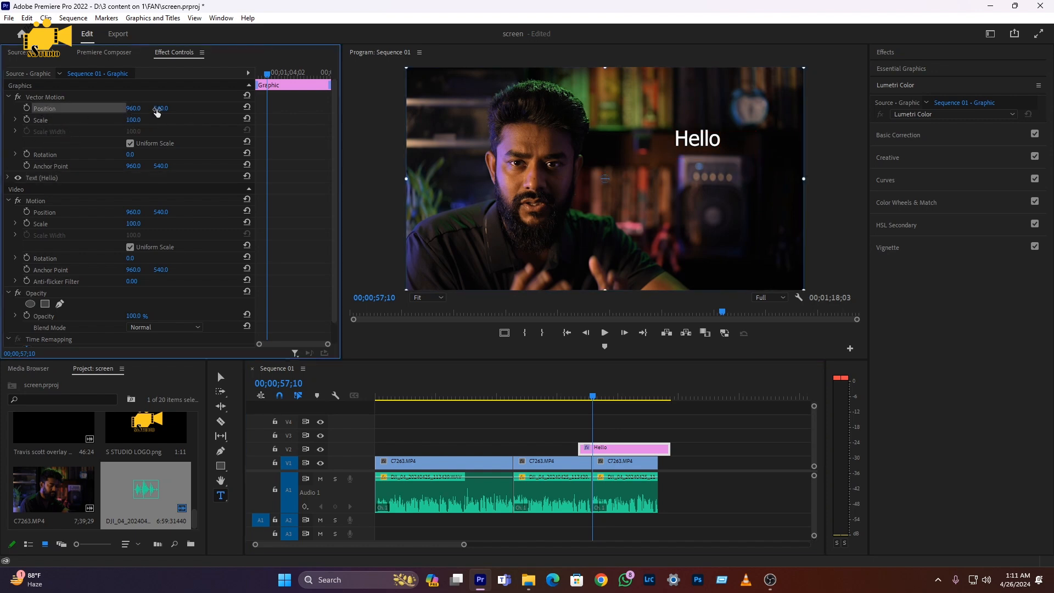
left_click_drag(134, 108, 103, 118)
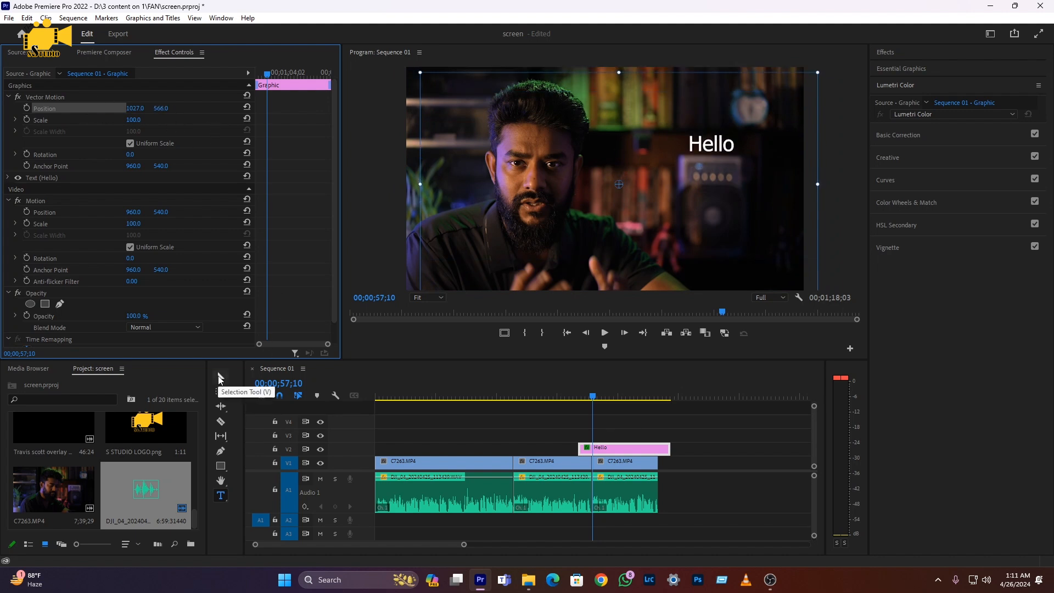
Reposition the Hello graphic freehand in the program view with the Selection tool, to about 1037.6, 589.9.
left_click(219, 377)
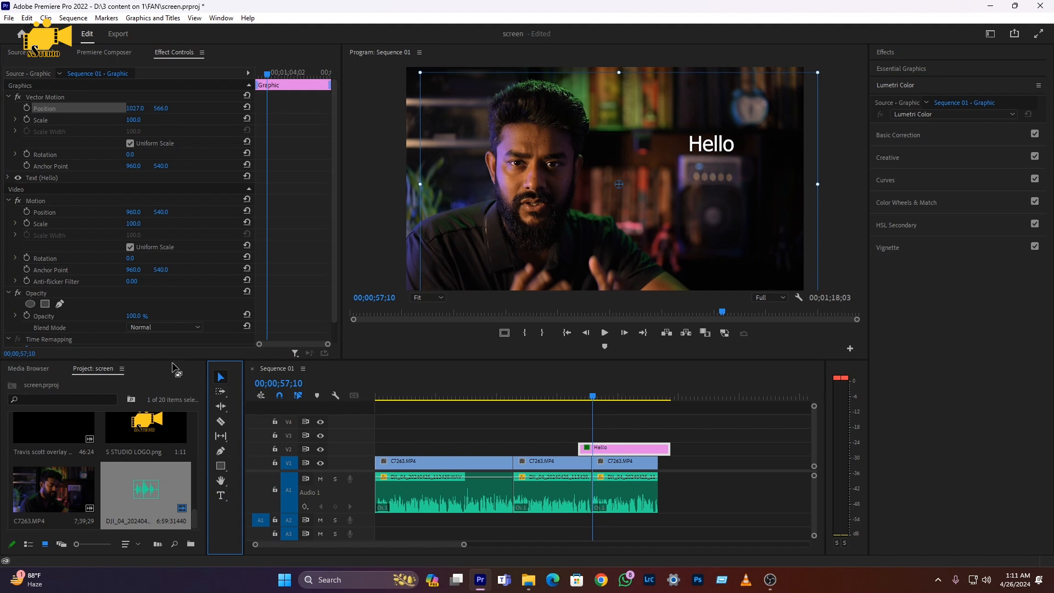
mouse_move(709, 144)
left_mouse_down()
mouse_move(727, 147)
mouse_move(723, 133)
mouse_move(709, 138)
mouse_move(716, 150)
mouse_move(698, 149)
mouse_move(716, 141)
mouse_move(728, 150)
mouse_move(703, 149)
mouse_move(712, 150)
mouse_move(686, 166)
mouse_move(670, 154)
mouse_move(715, 151)
left_mouse_up()
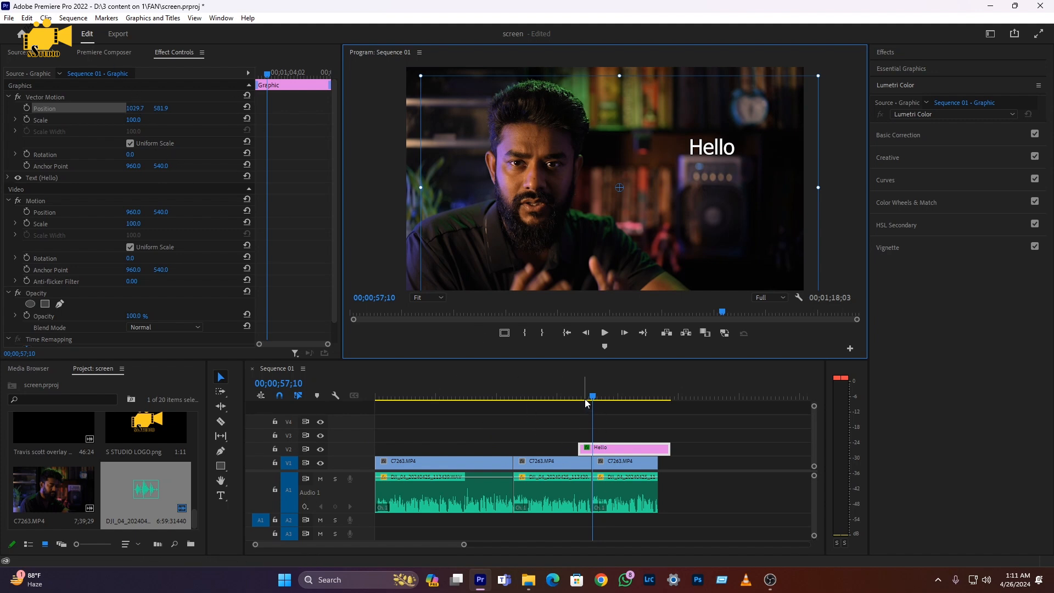
left_click_drag(716, 149, 715, 149)
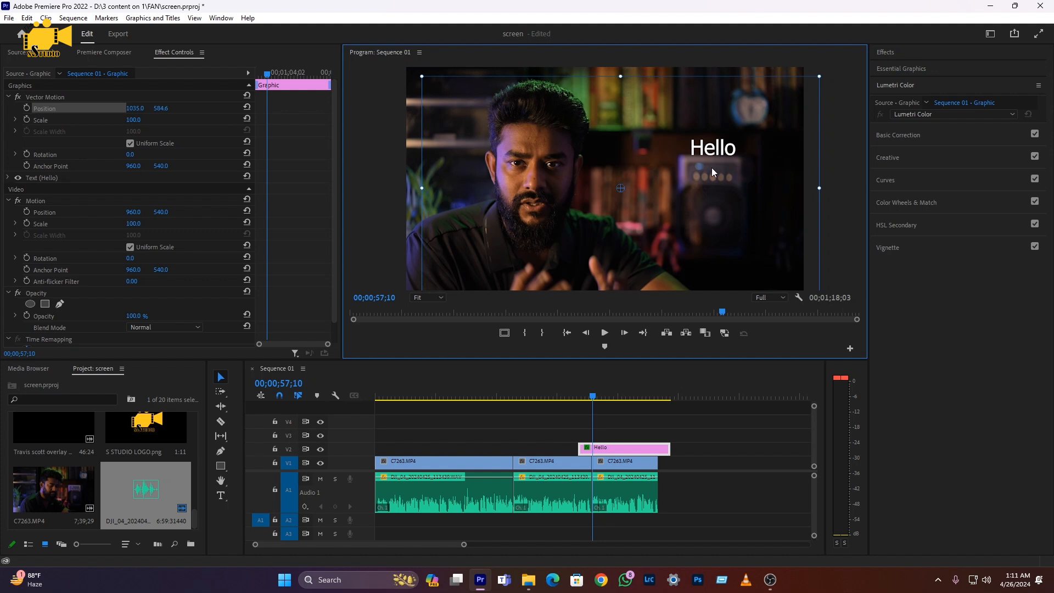
left_click_drag(710, 151, 711, 151)
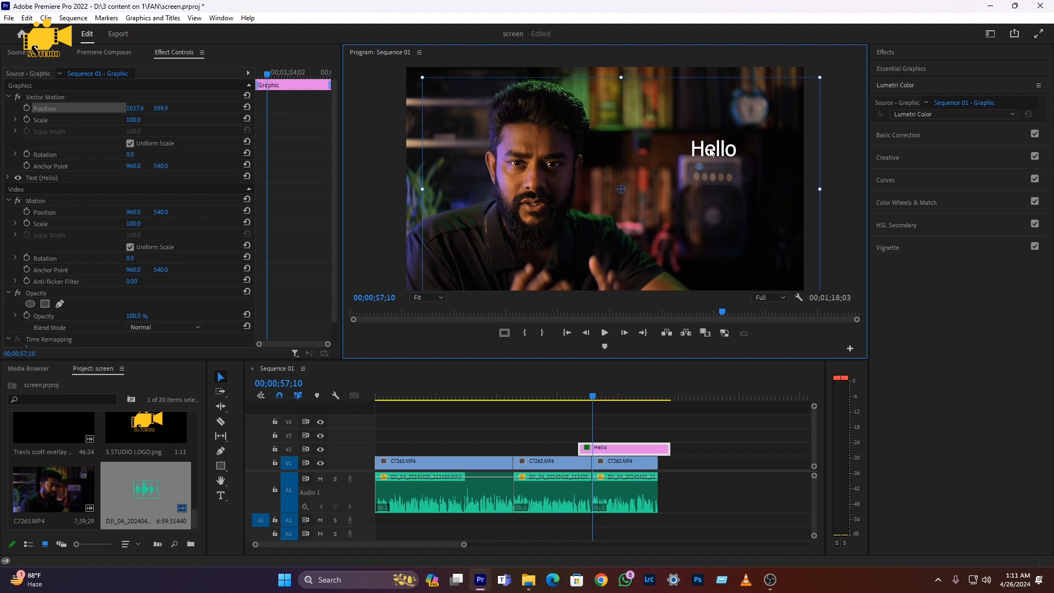
Search the effects for "basic" and apply Basic 3D to the Hello clip on V2.
left_click(706, 179)
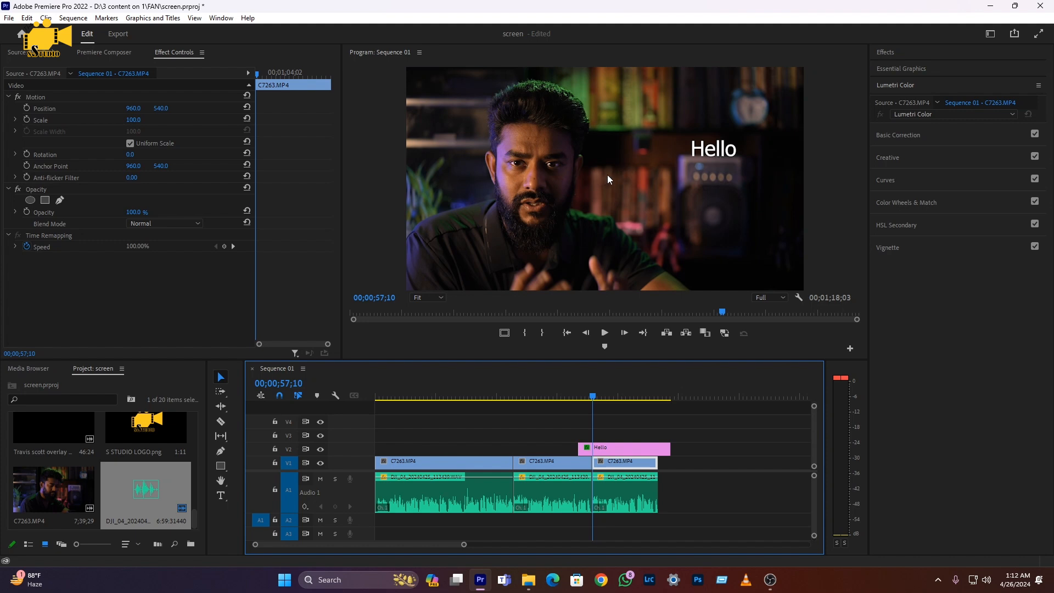
left_click(640, 253)
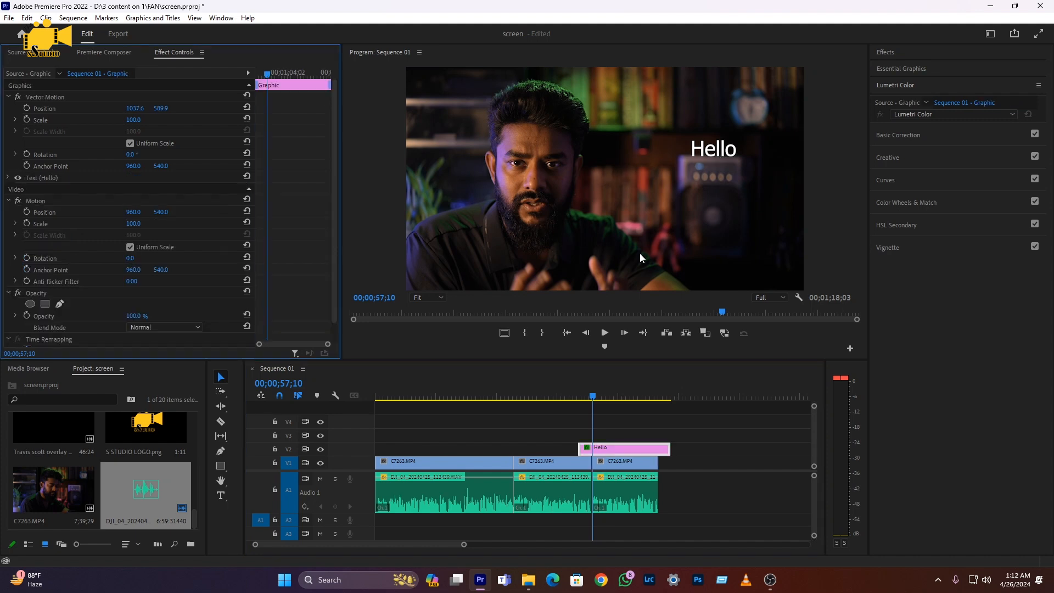
left_click(885, 53)
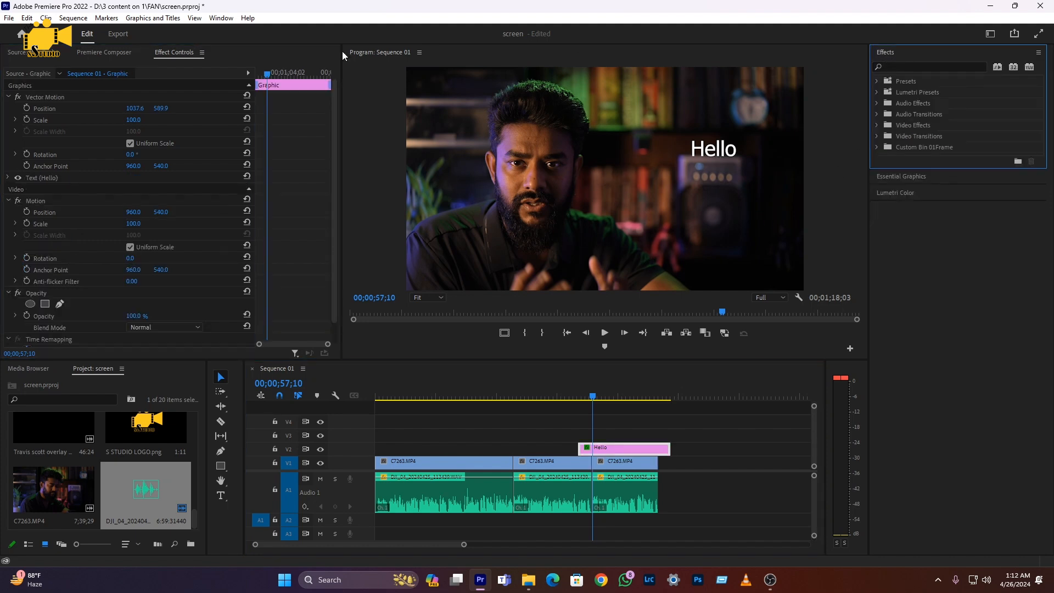
left_click(221, 17)
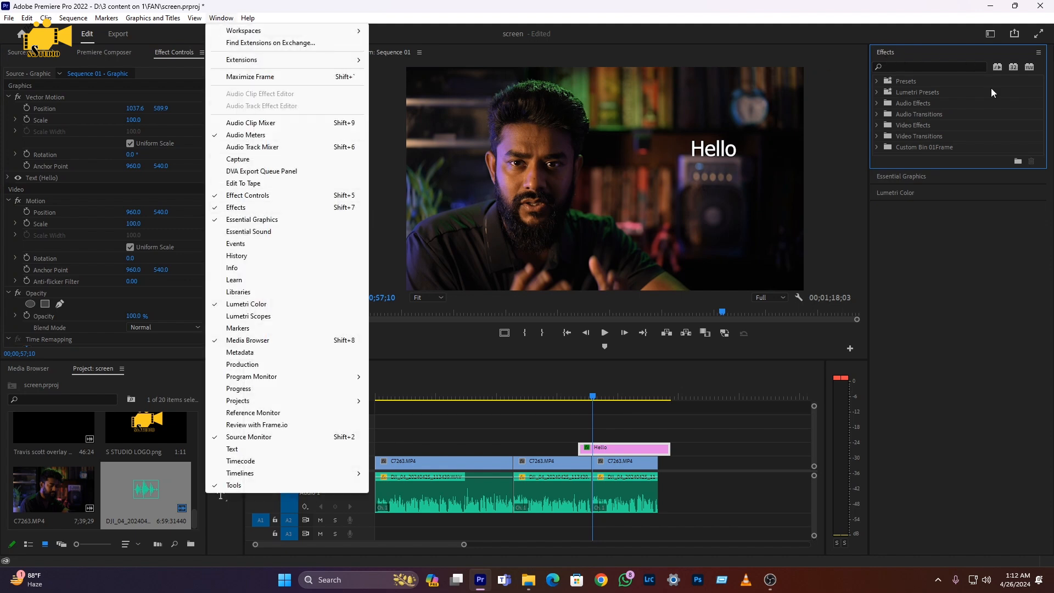
left_click(916, 66)
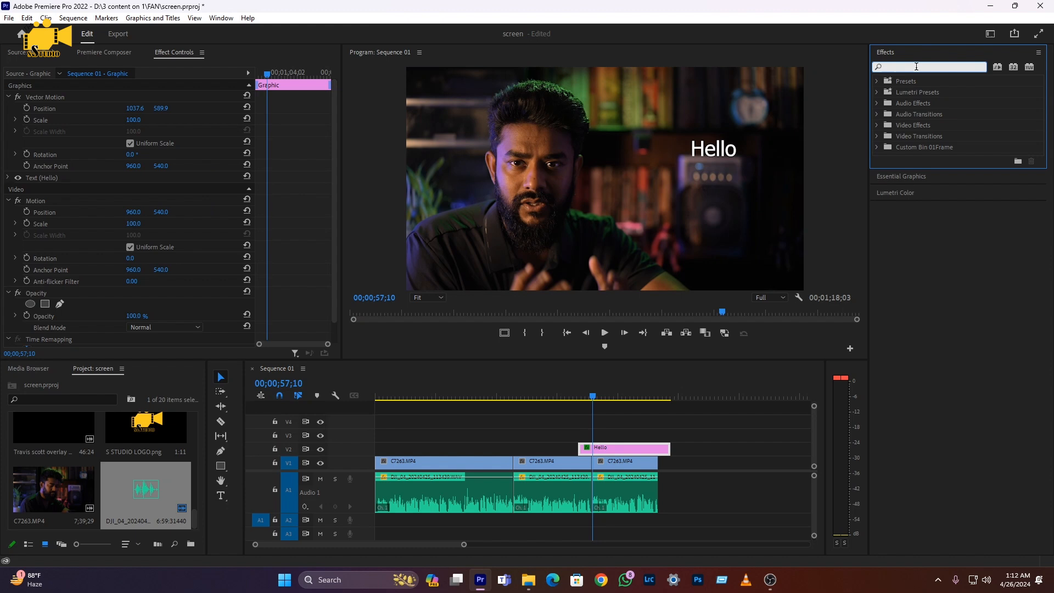
type("basic")
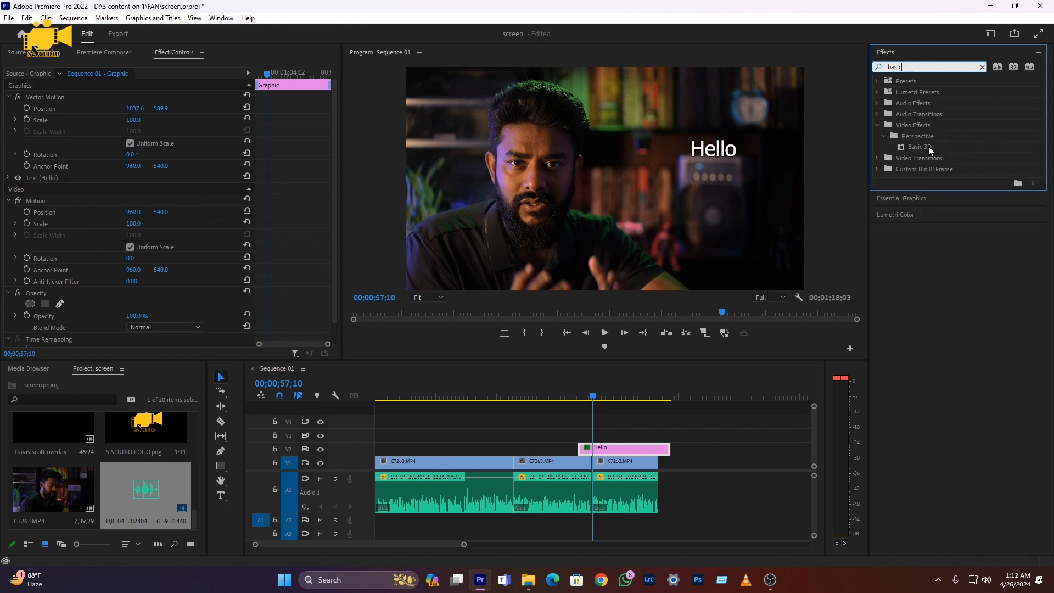
left_click(915, 149)
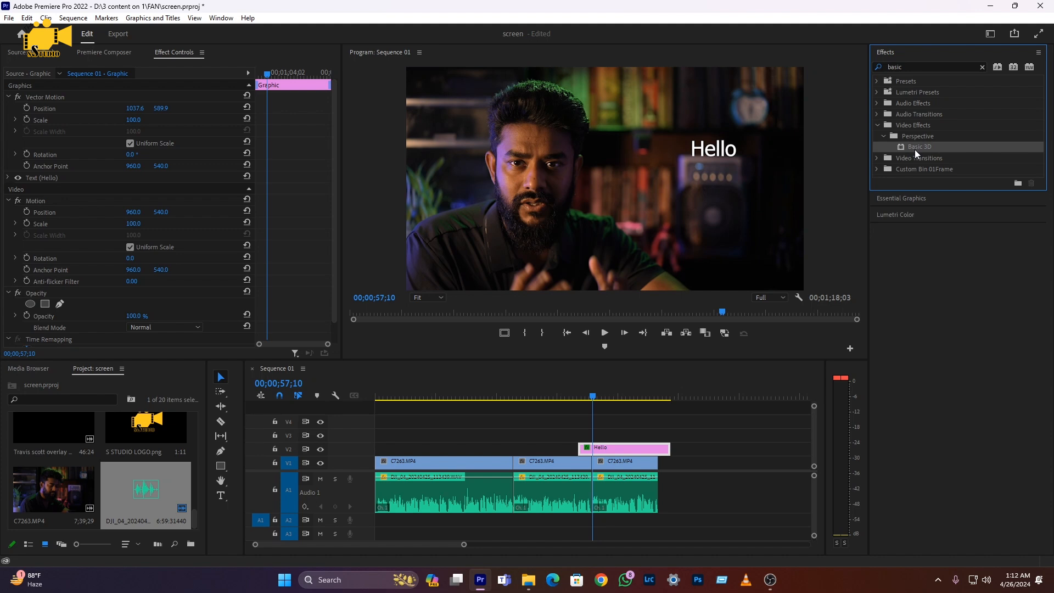
left_click_drag(915, 150, 611, 455)
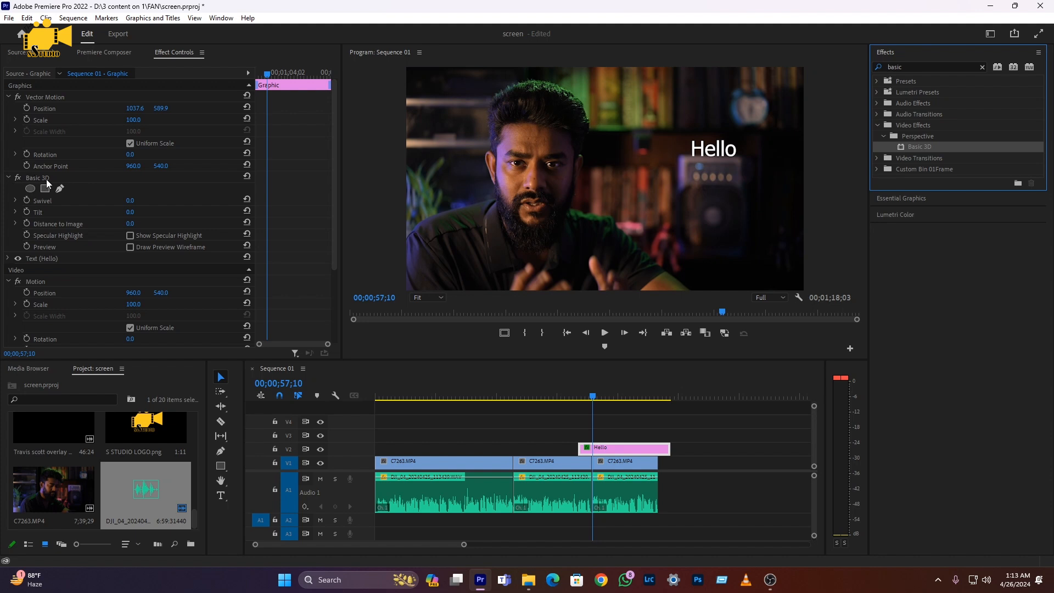
mouse_move(131, 203)
left_mouse_down()
mouse_move(152, 203)
mouse_move(117, 212)
mouse_move(150, 201)
mouse_move(123, 201)
mouse_move(134, 201)
left_mouse_up()
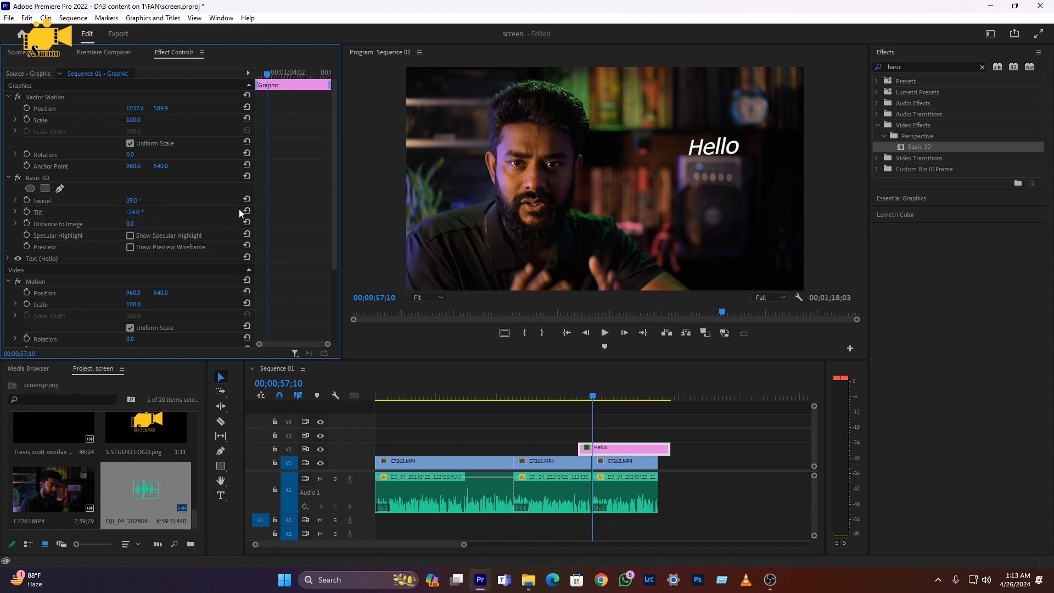
left_click(248, 210)
left_click(247, 199)
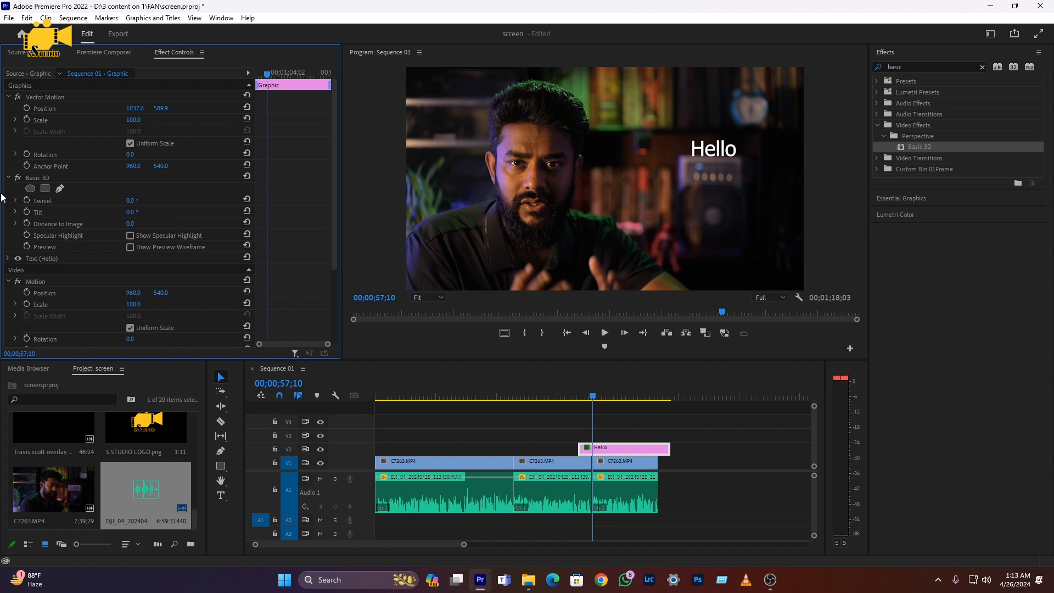
Set the Hello graphic's Basic 3D swivel to 16° and tilt to 1°.
mouse_move(132, 202)
left_mouse_down()
mouse_move(159, 202)
mouse_move(131, 212)
left_mouse_up()
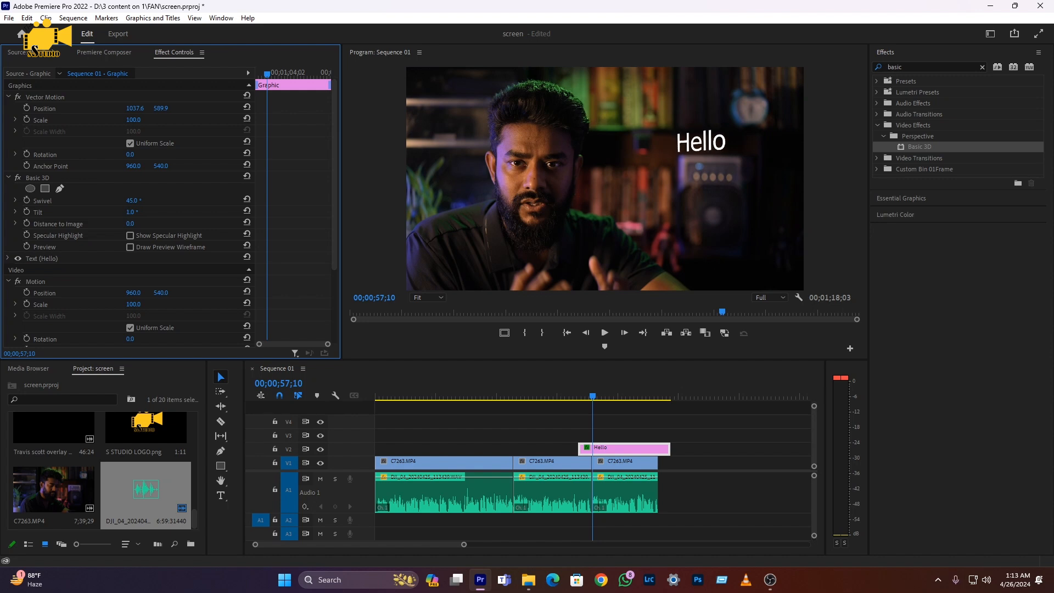
left_click_drag(132, 201, 124, 200)
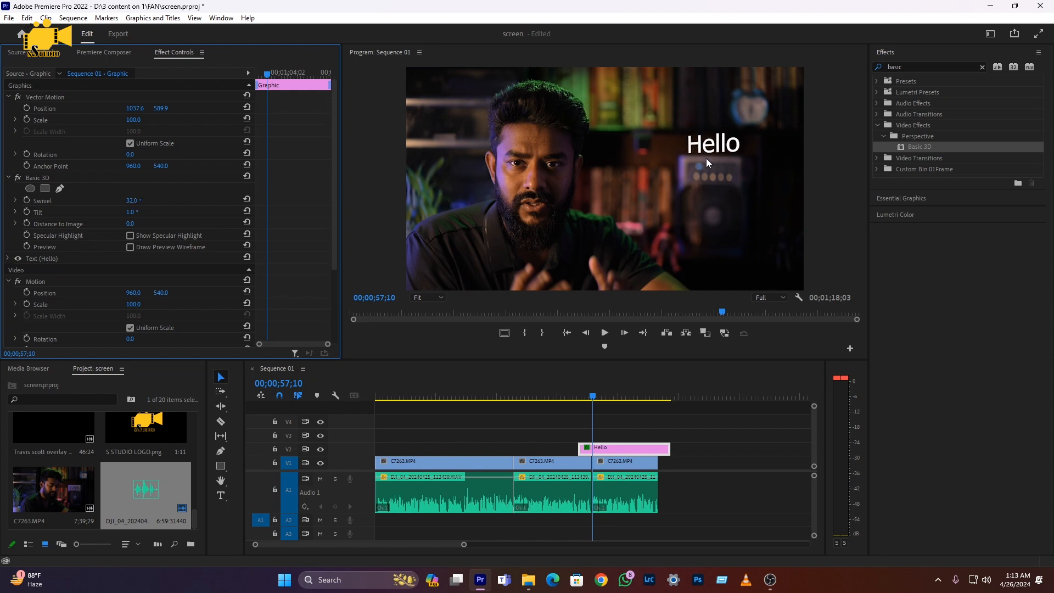
left_click_drag(131, 202, 123, 202)
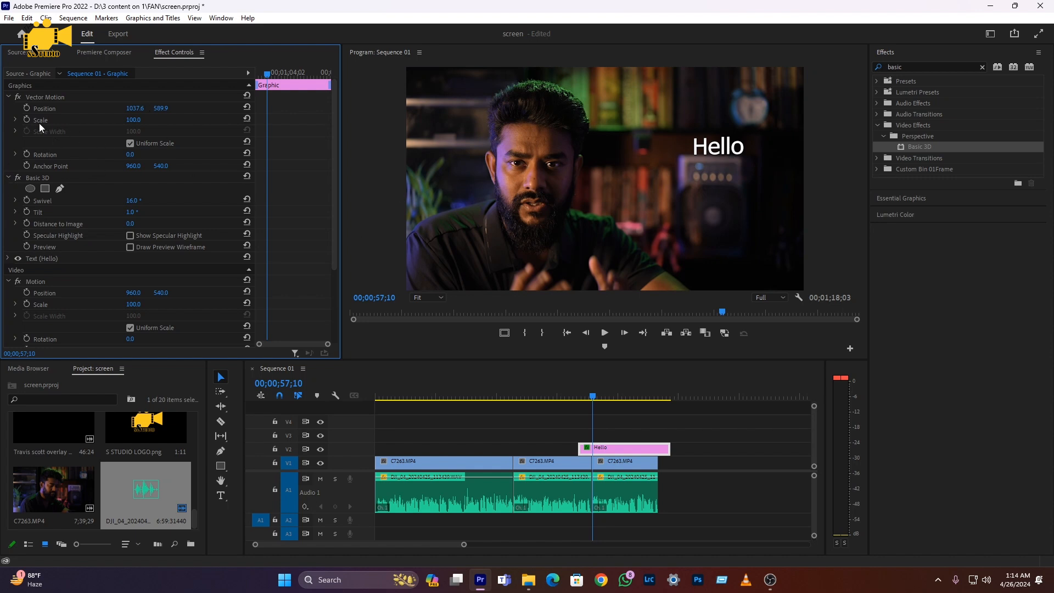
Set the Hello graphic's Vector Motion position to 1081.6, 559.9 and its scale to 83.
left_click_drag(133, 110, 163, 114)
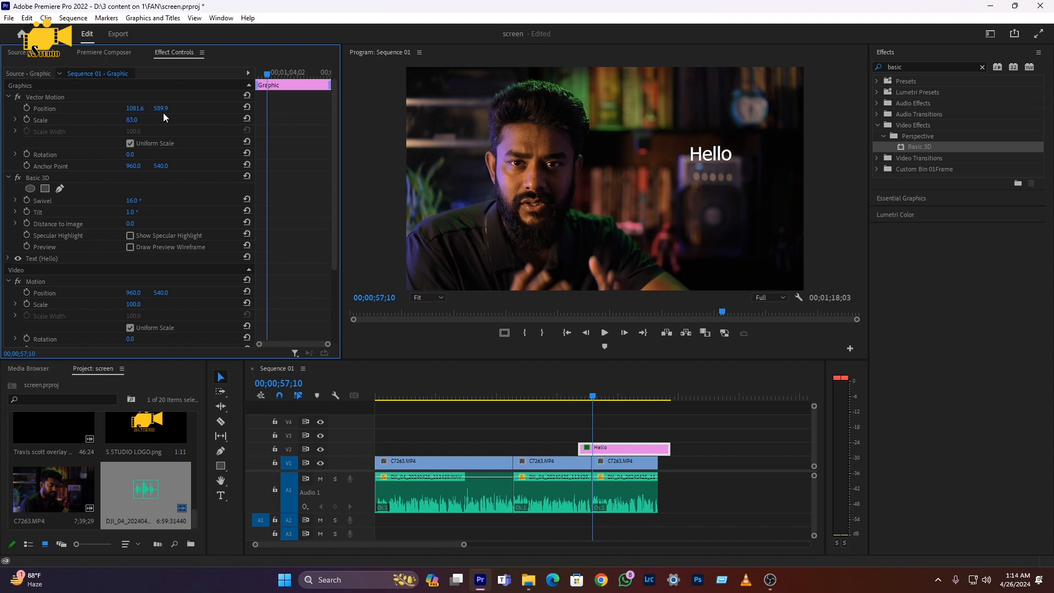
left_click_drag(157, 109, 141, 109)
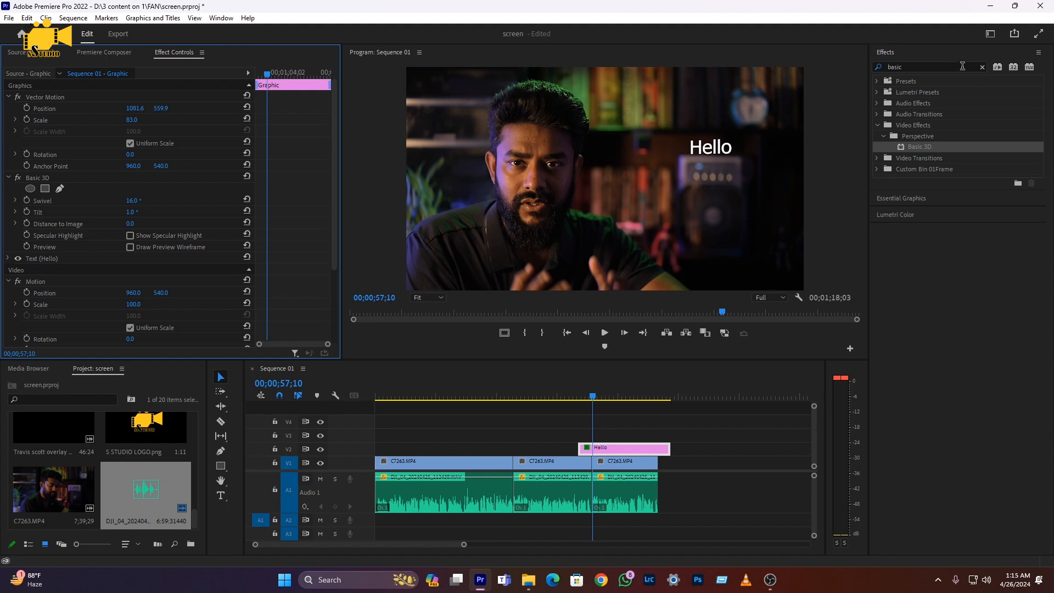
Search the effects for "gaus" and apply Gaussian Blur to the Hello clip on V2.
left_click(982, 67)
left_click(924, 66)
type("gaus")
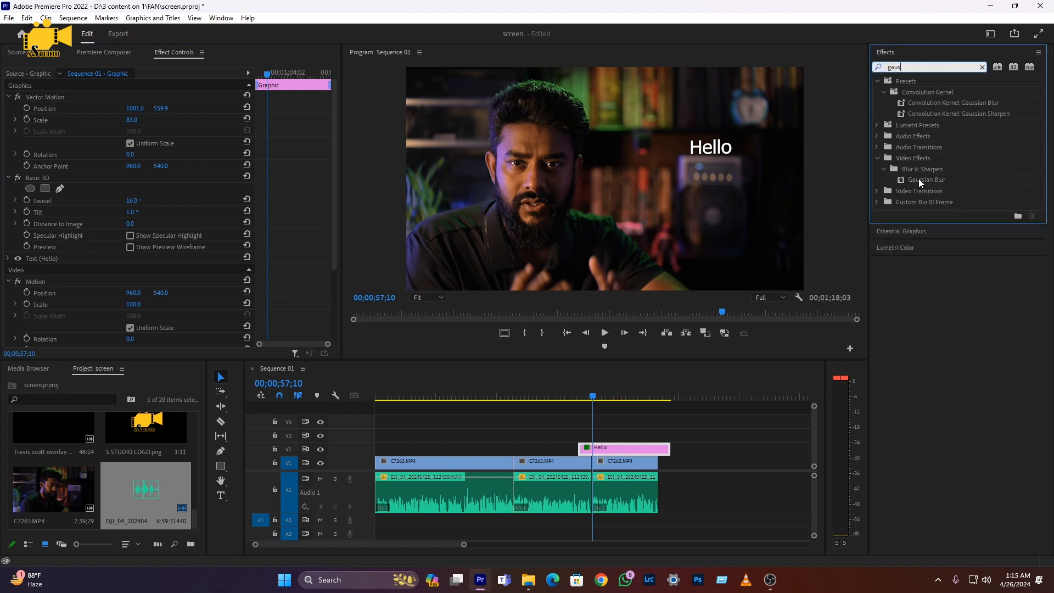
left_click_drag(922, 179, 611, 450)
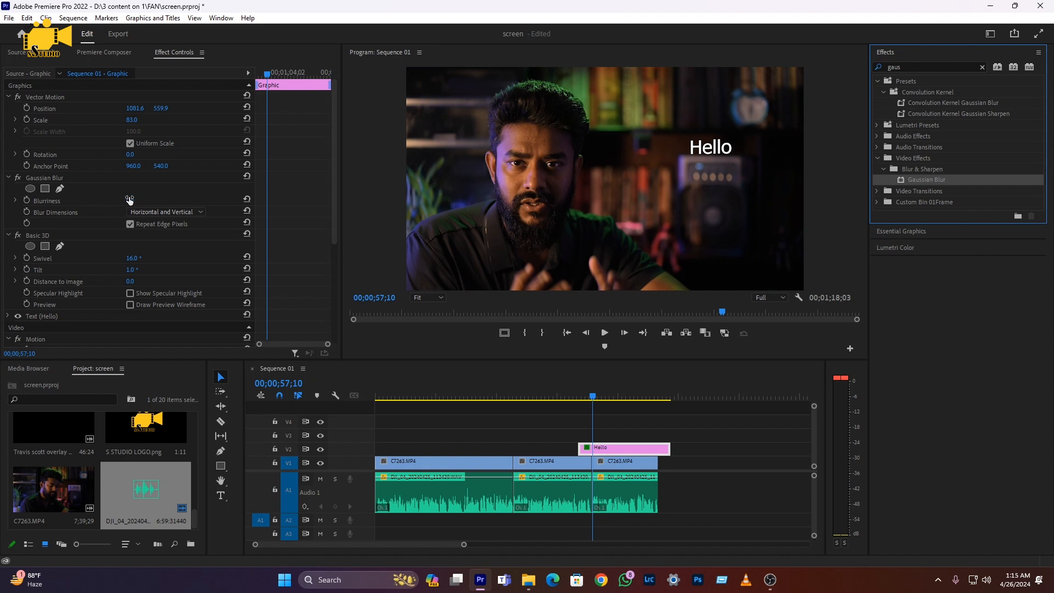
Set the Hello graphic's Gaussian Blur blurriness to 13.
mouse_move(128, 201)
left_mouse_down()
mouse_move(144, 201)
mouse_move(136, 201)
left_mouse_up()
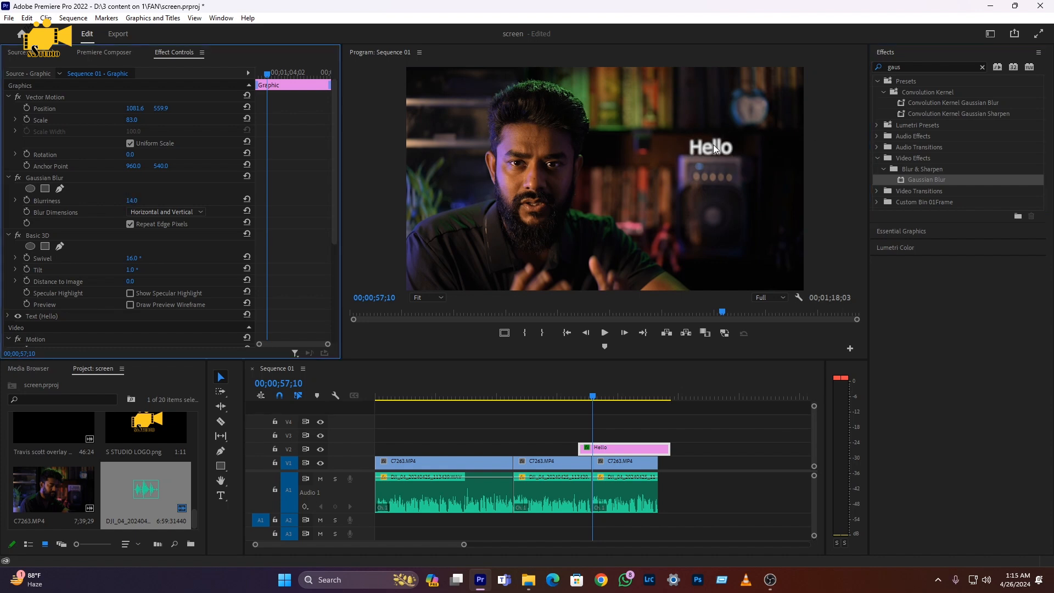
mouse_move(131, 201)
left_mouse_down()
mouse_move(193, 201)
mouse_move(130, 202)
left_mouse_up()
left_click(131, 201)
type("13")
key("Return")
Duplicate the blurred Hello clip onto V3, move the copy earlier in the sequence, and preview it at 00;00;41;08.
left_click(605, 452)
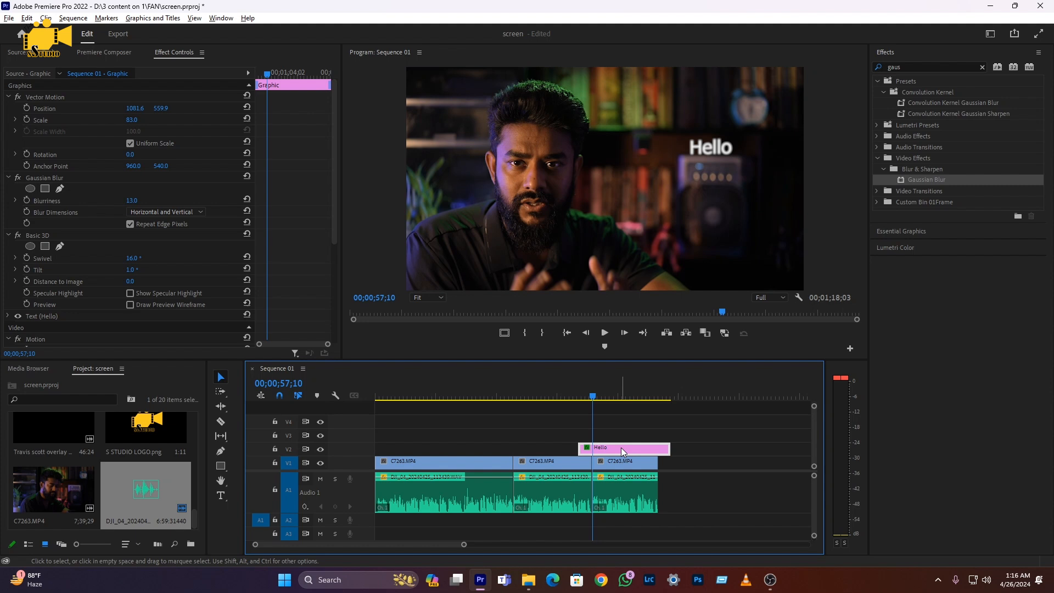
left_click_drag(621, 447, 622, 438)
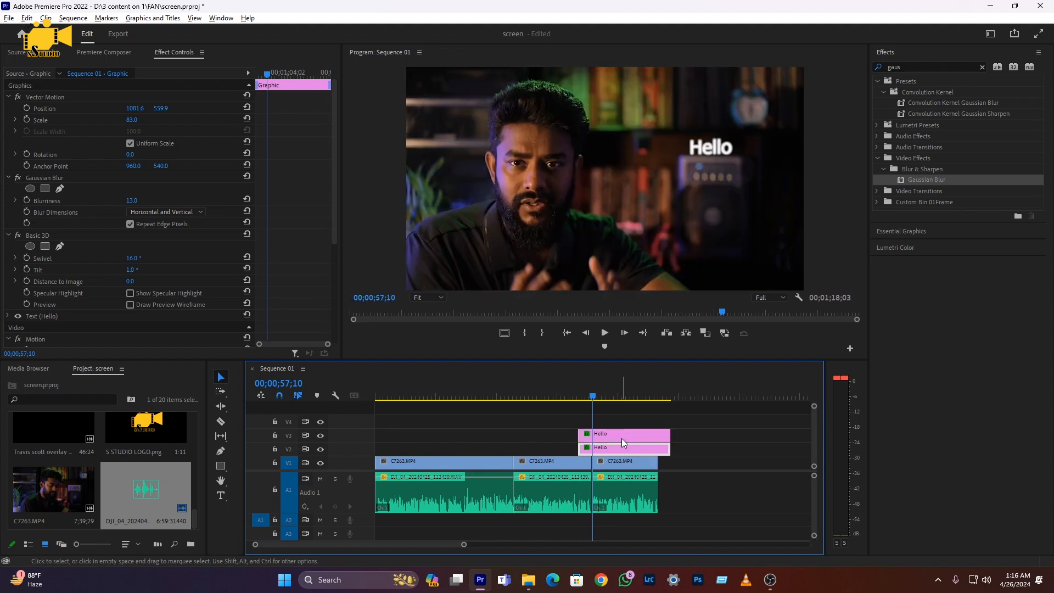
left_click(610, 433)
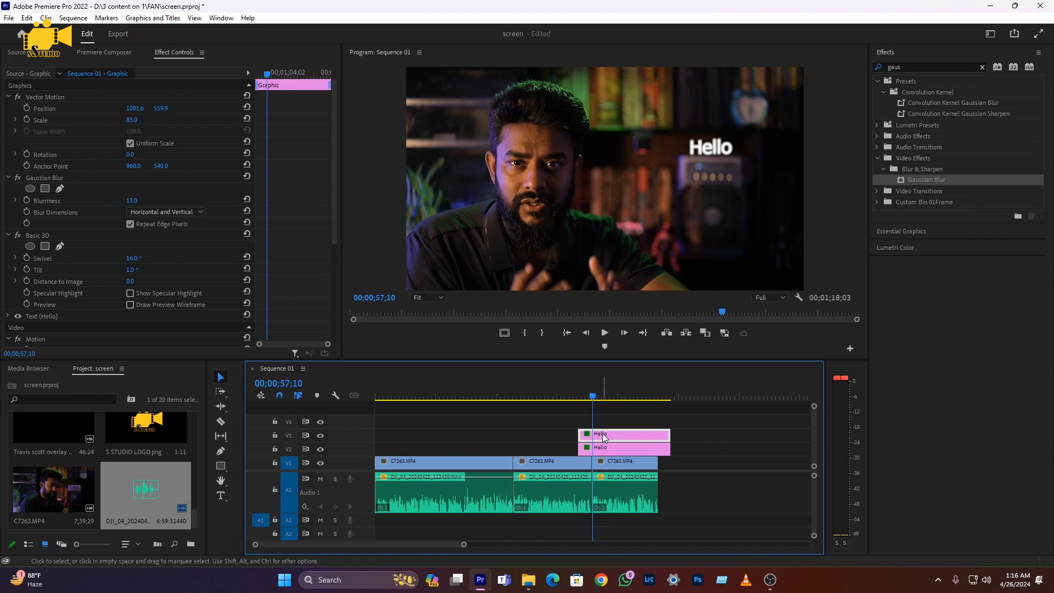
left_click_drag(605, 438, 483, 434)
left_click(711, 395)
left_click(505, 395)
left_click(514, 395)
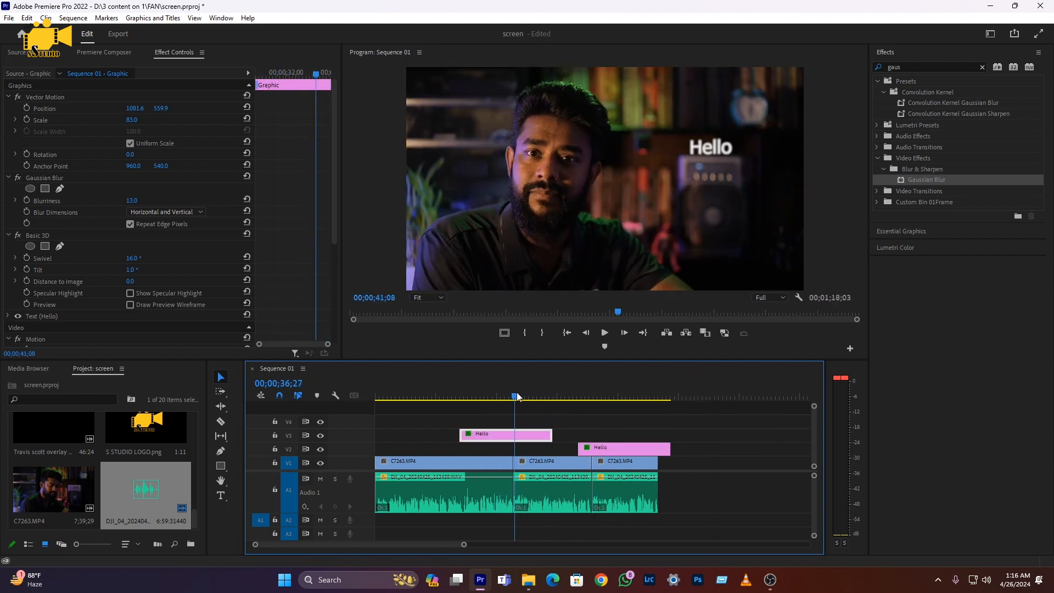
At 00;01;09;08, select the Hello text of the V2 clip and open its fill colour for editing.
left_click(638, 395)
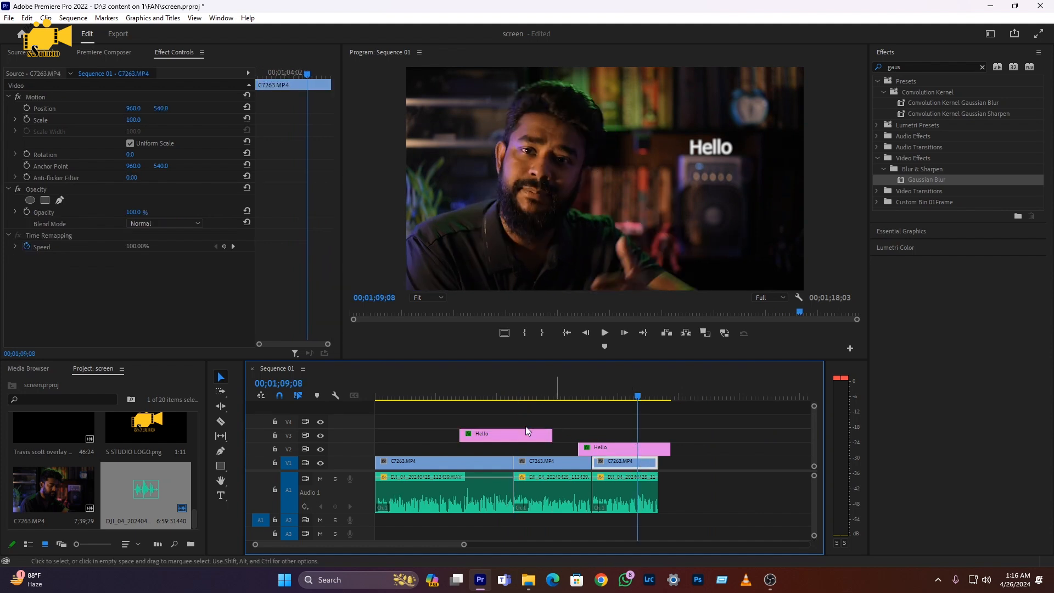
left_click(499, 435)
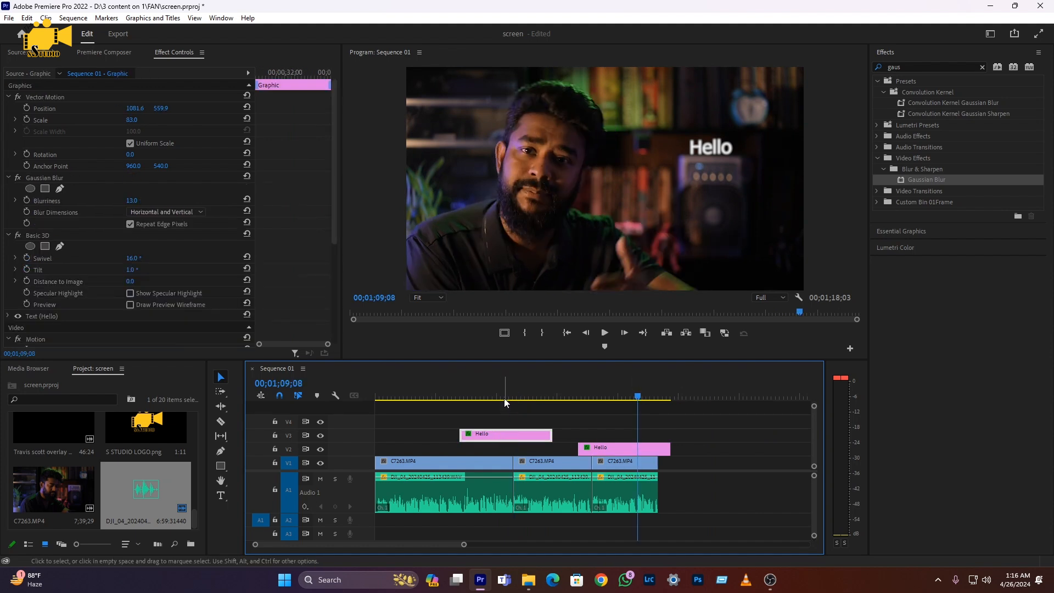
left_click(627, 452)
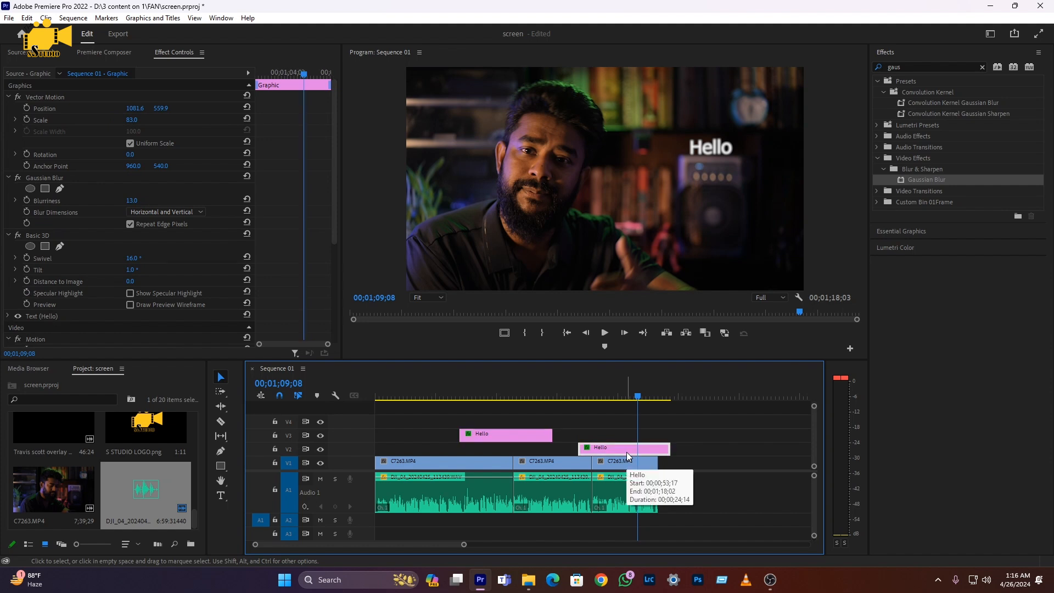
double_click(717, 149)
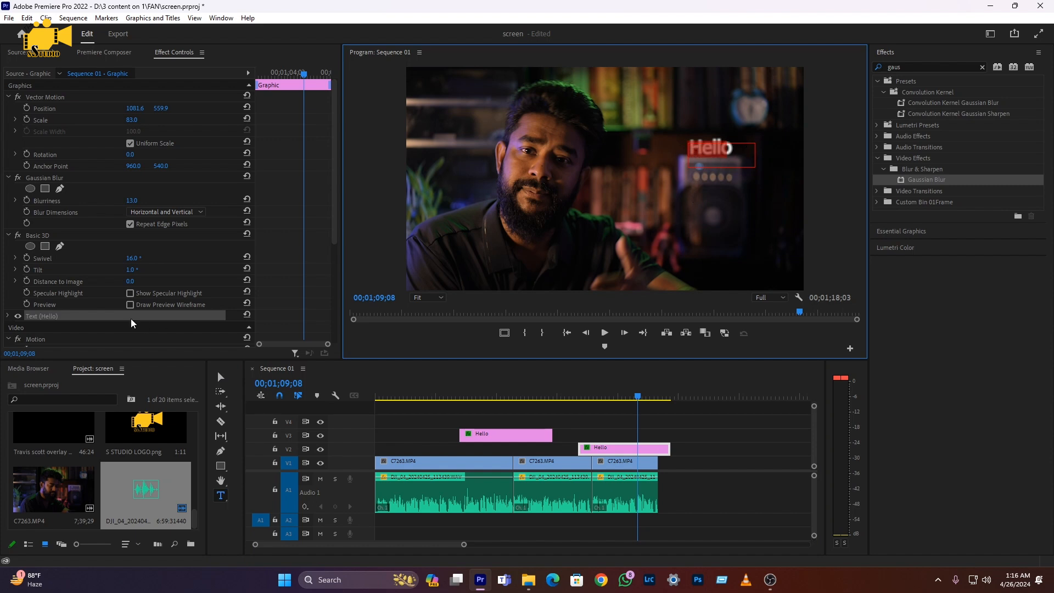
scroll(22, 258, "down", 2)
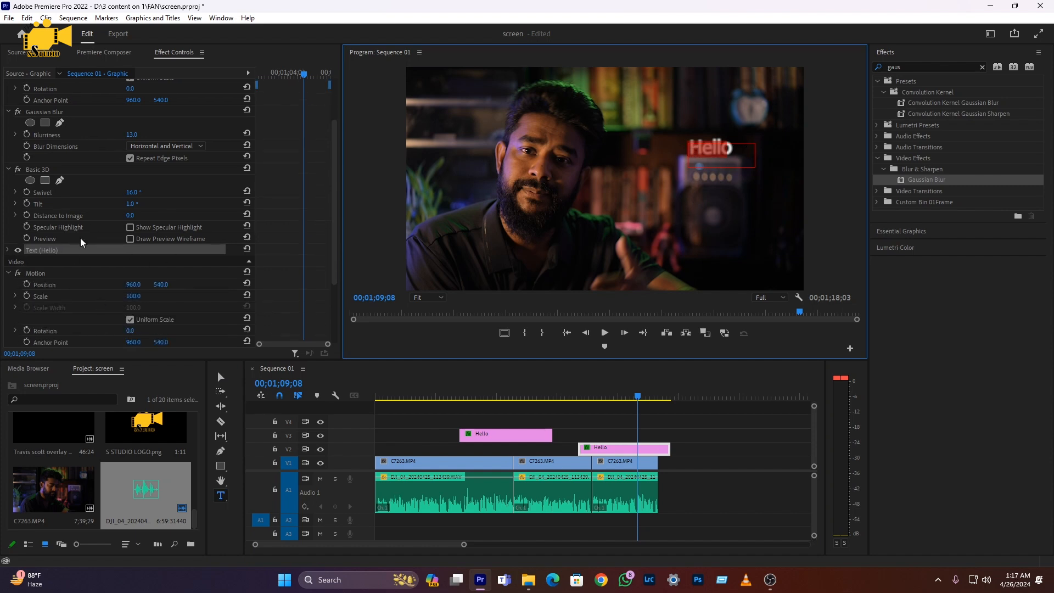
scroll(80, 242, "down", 1)
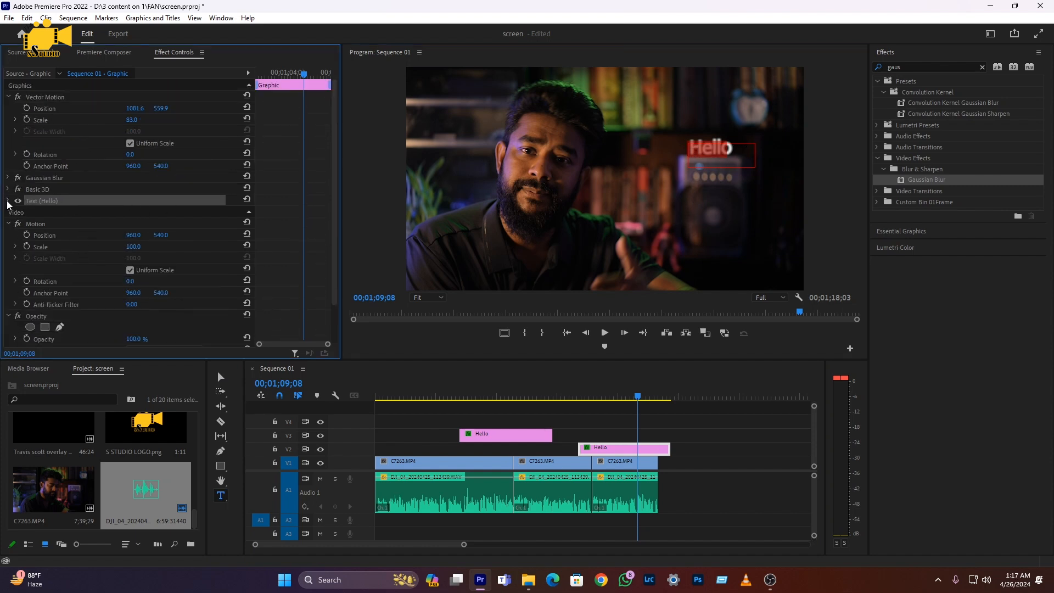
left_click(8, 201)
scroll(25, 308, "down", 2)
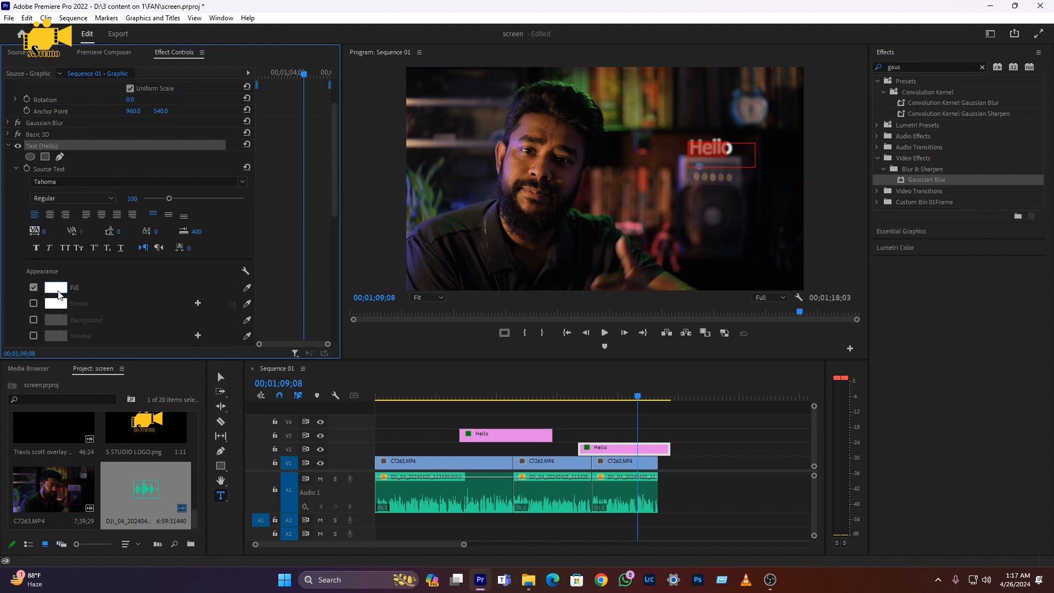
left_click(57, 288)
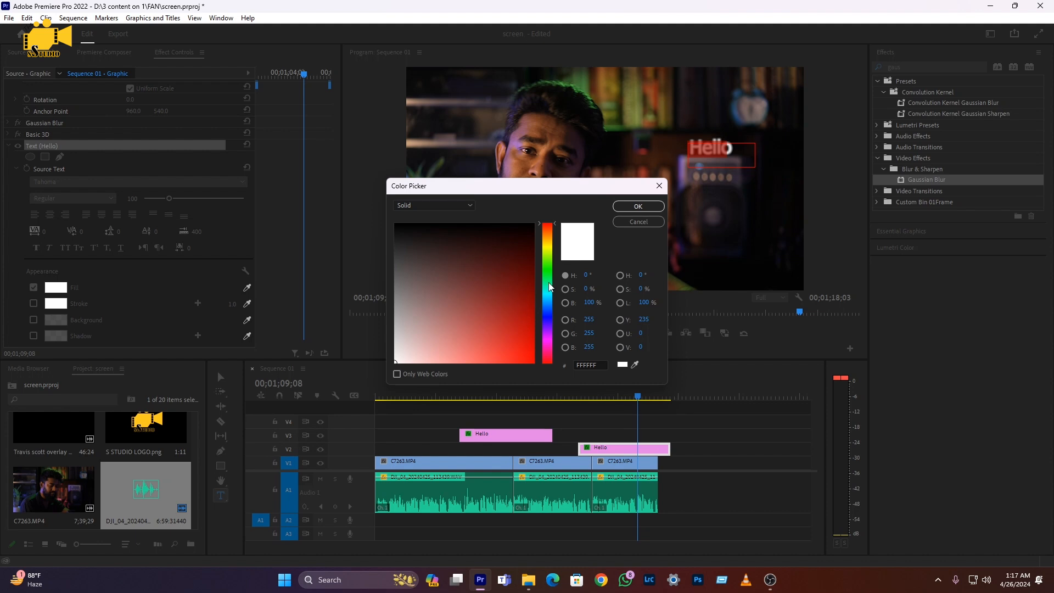
Try bright and dark shades of green, blue and red as the Hello text's fill colour.
left_click(550, 266)
mouse_move(549, 267)
left_mouse_down()
mouse_move(508, 278)
mouse_move(534, 236)
left_mouse_up()
left_click(530, 362)
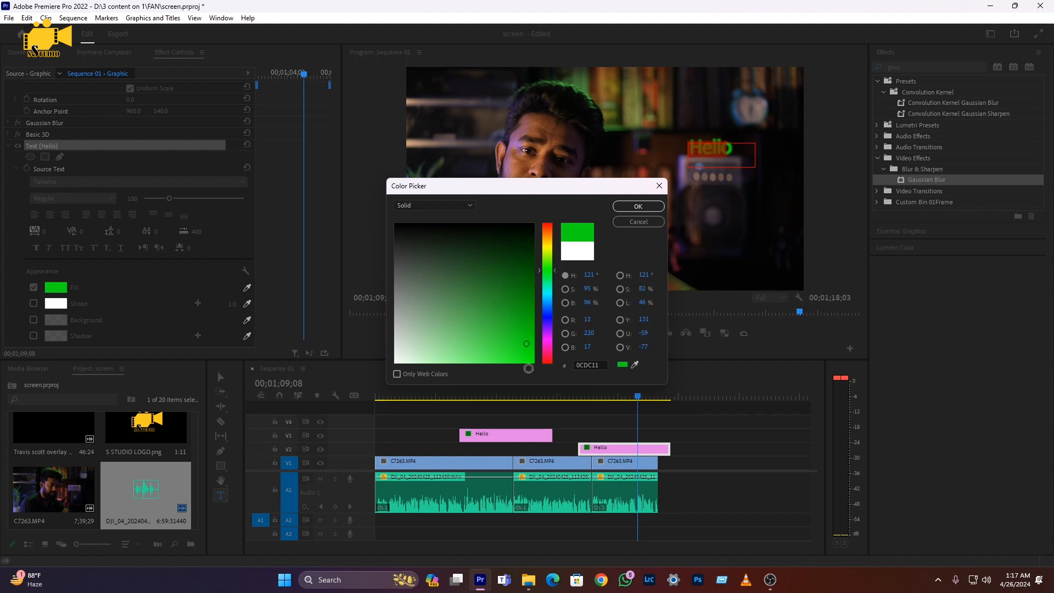
left_click_drag(547, 312, 547, 317)
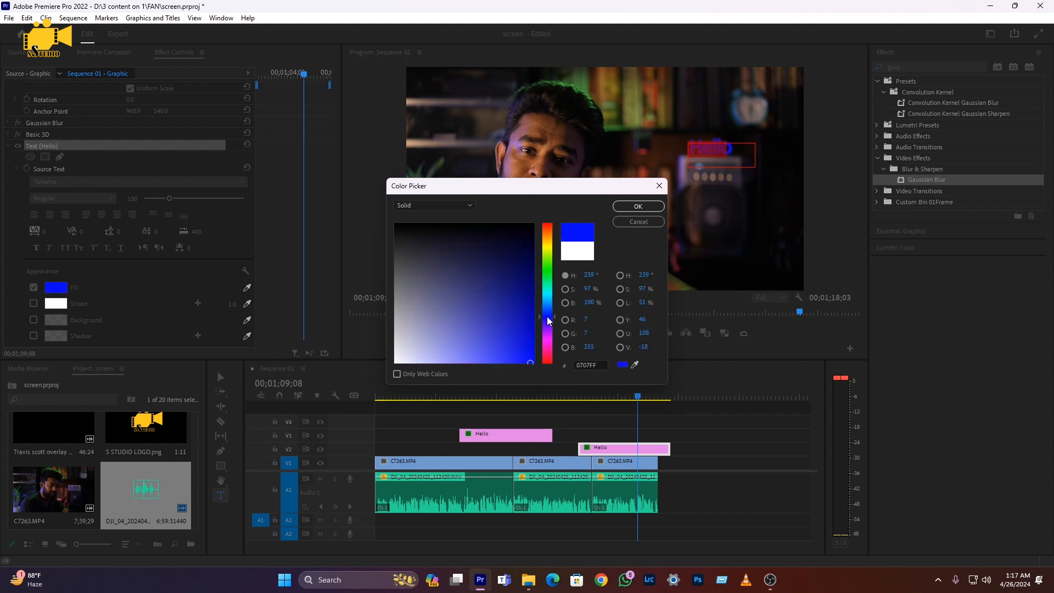
left_click_drag(528, 269, 533, 252)
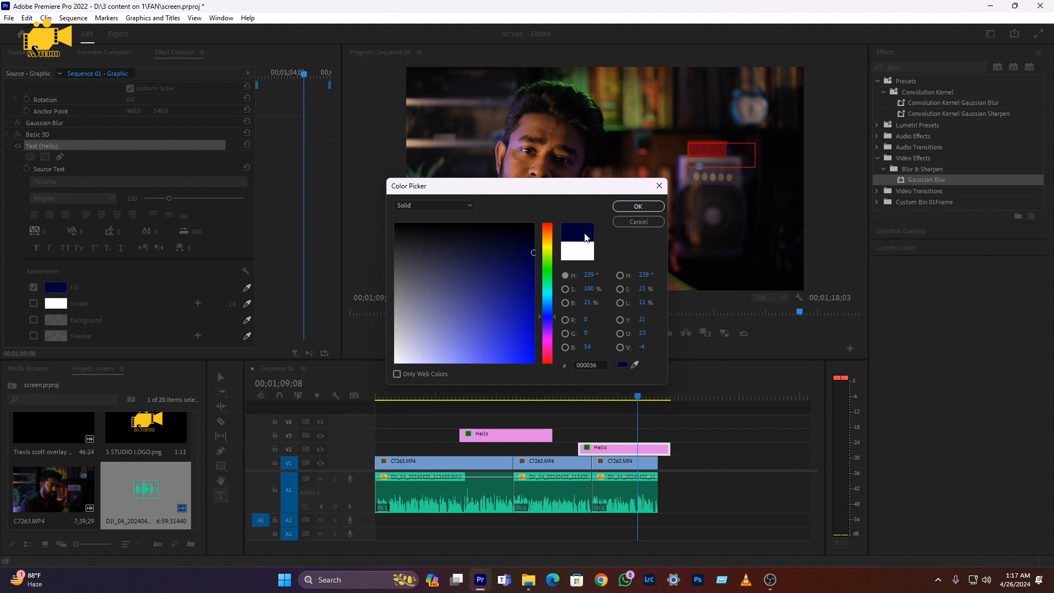
left_click_drag(522, 311, 531, 360)
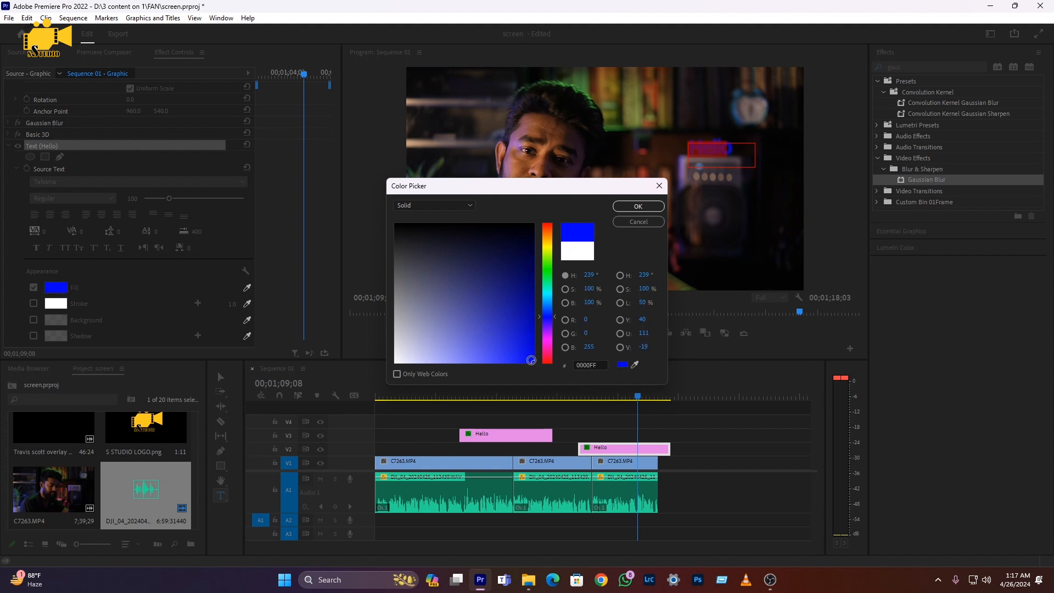
left_click(547, 357)
mouse_move(504, 311)
left_mouse_down()
mouse_move(534, 231)
mouse_move(532, 264)
left_mouse_up()
left_click_drag(550, 353, 549, 363)
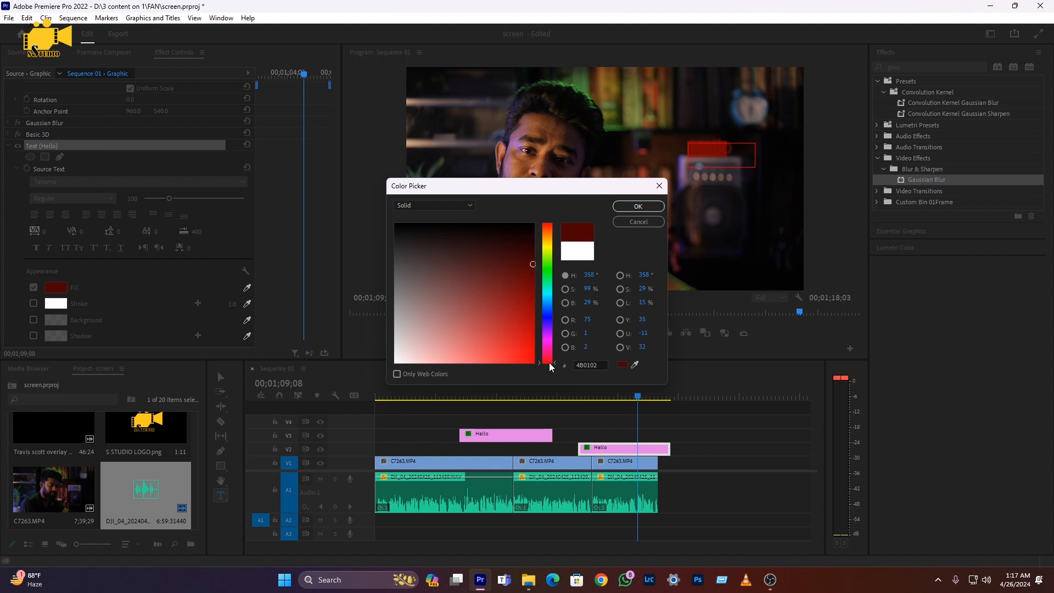
left_click(533, 260)
left_click(528, 362)
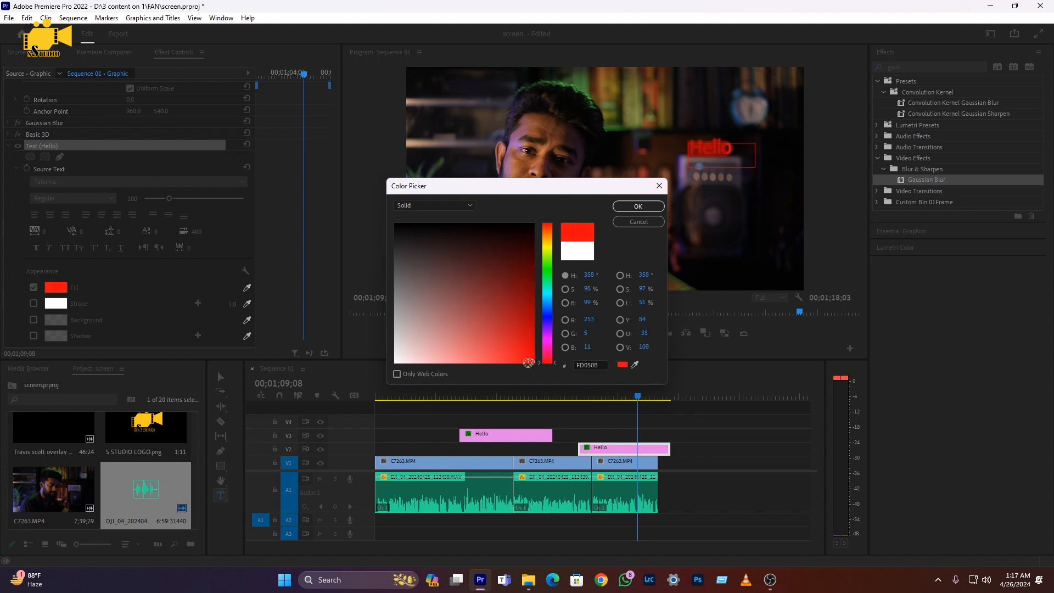
Set the V2 Hello text's fill to bright green 24FF00 and apply the colour.
left_click_drag(549, 316, 535, 235)
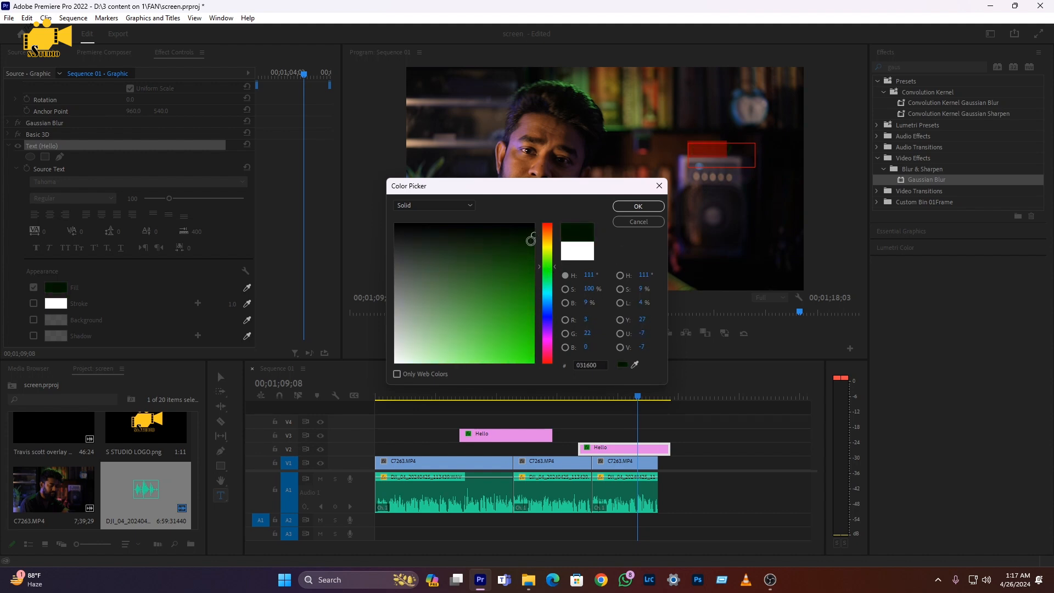
left_click(532, 362)
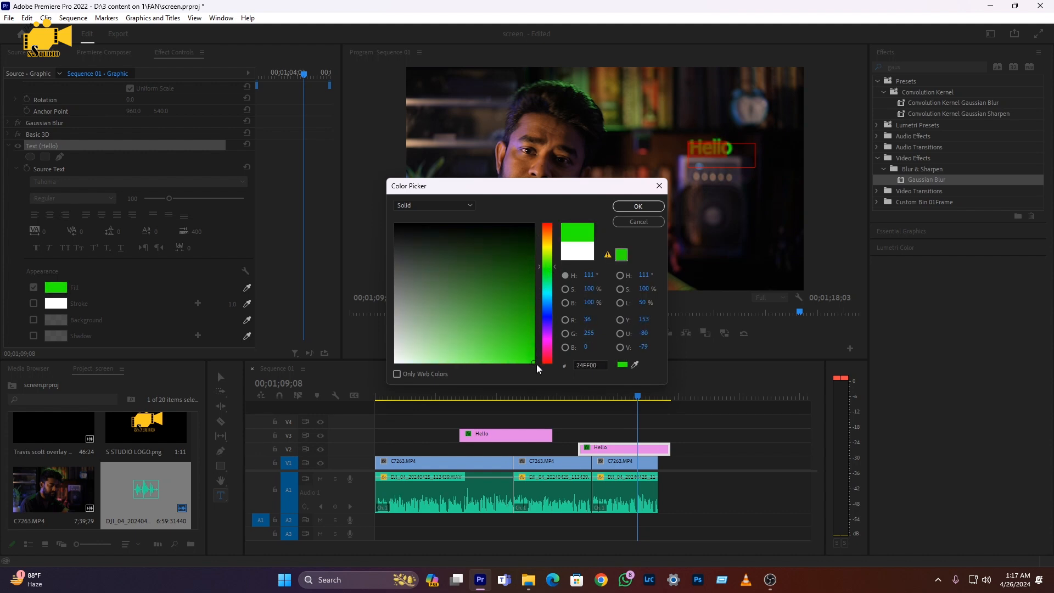
left_click(635, 207)
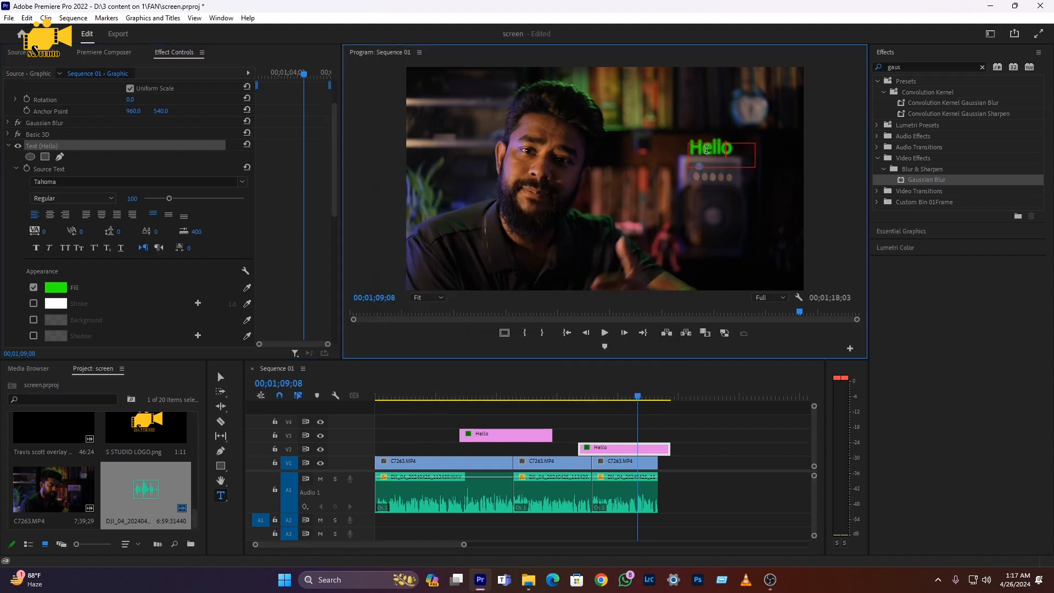
Compare the white Hello title at 00;00;35;23 with the green Hello title at 00;01;02;18.
left_click(515, 395)
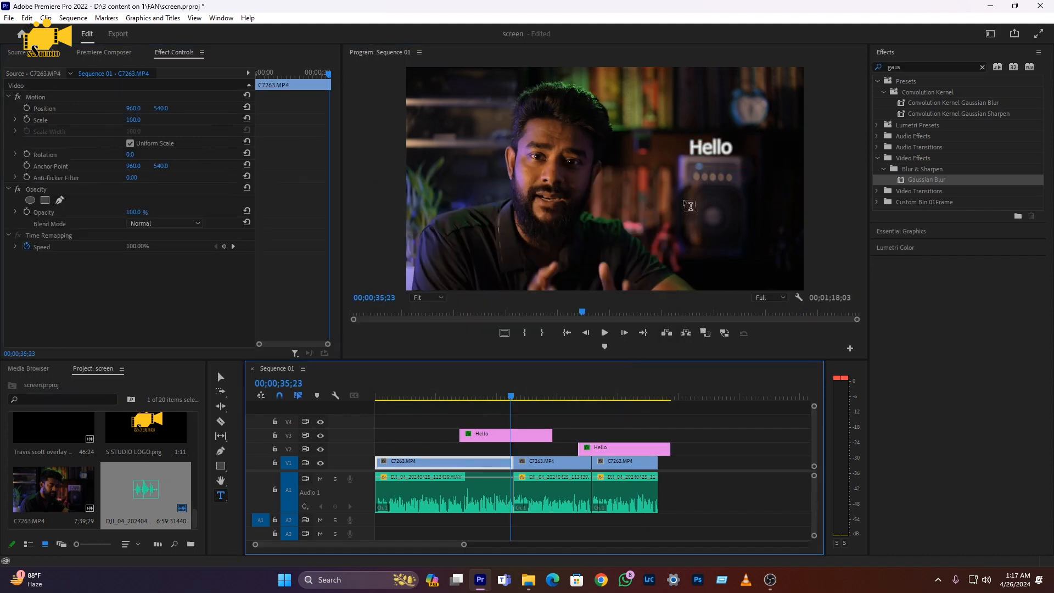
left_click(612, 396)
left_click(622, 451)
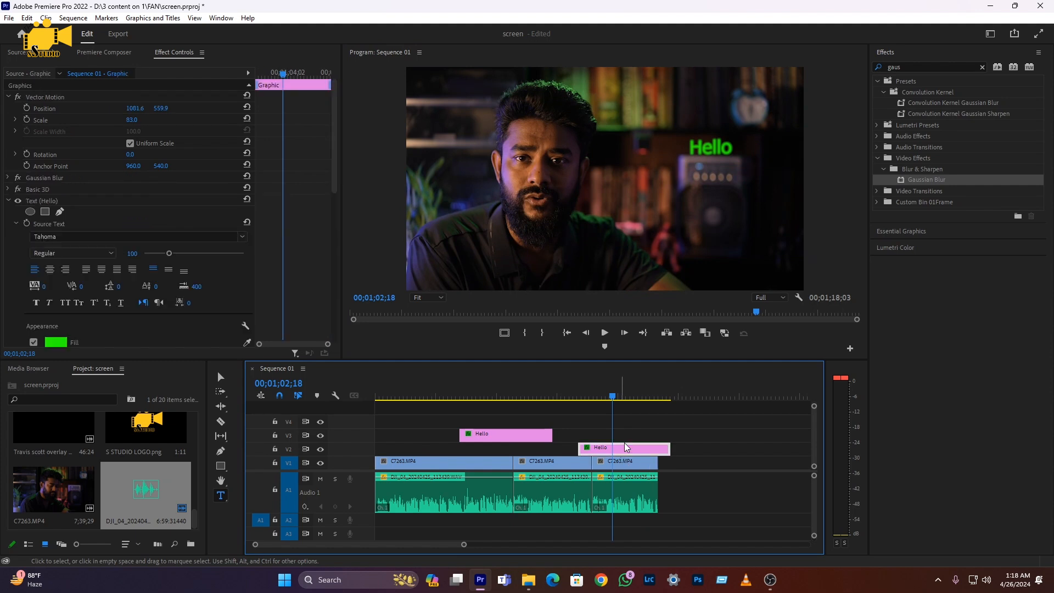
left_click(735, 153)
left_click_drag(736, 154, 687, 158)
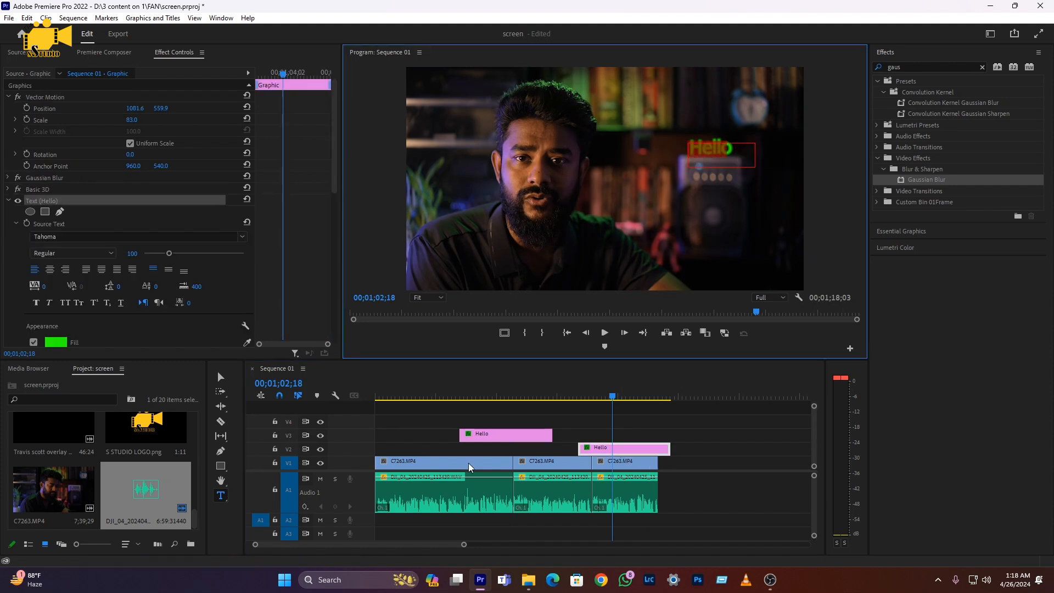
left_click(621, 480)
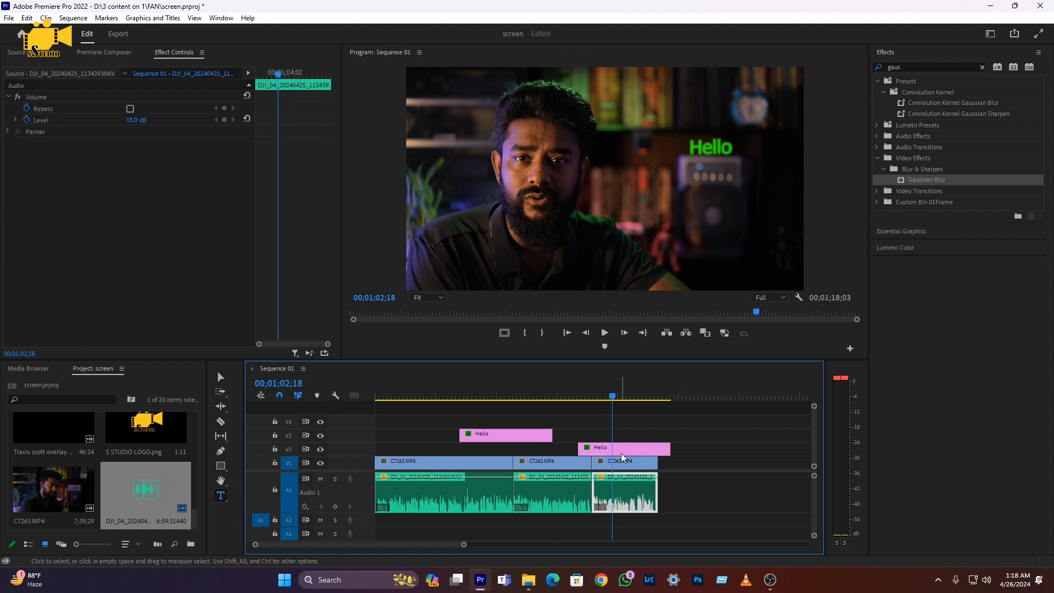
Set the Gaussian Blur blurriness of the green Hello clip on V2 to 79.
left_click(625, 449)
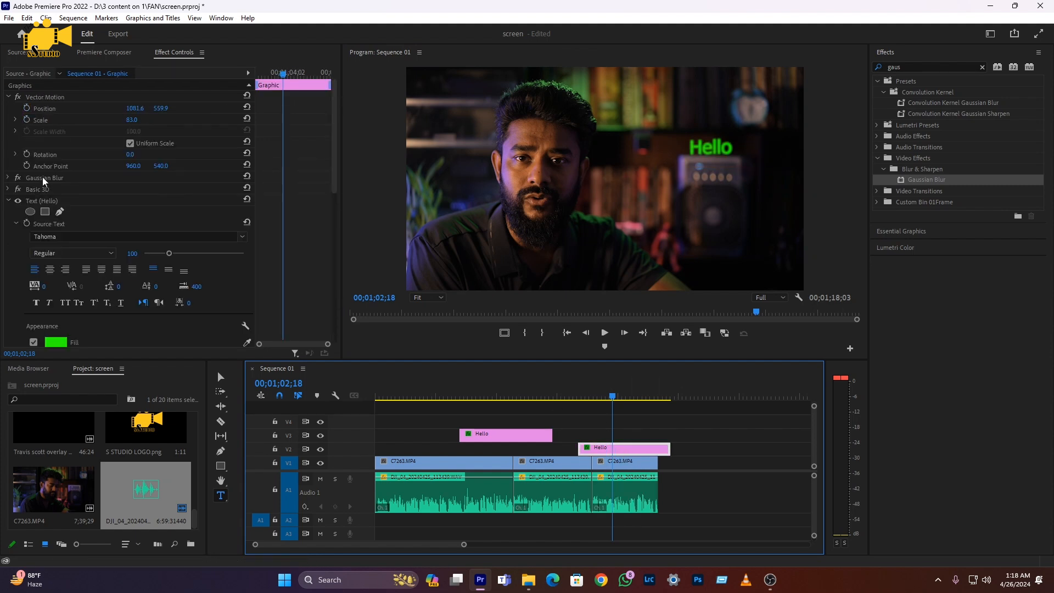
left_click(9, 179)
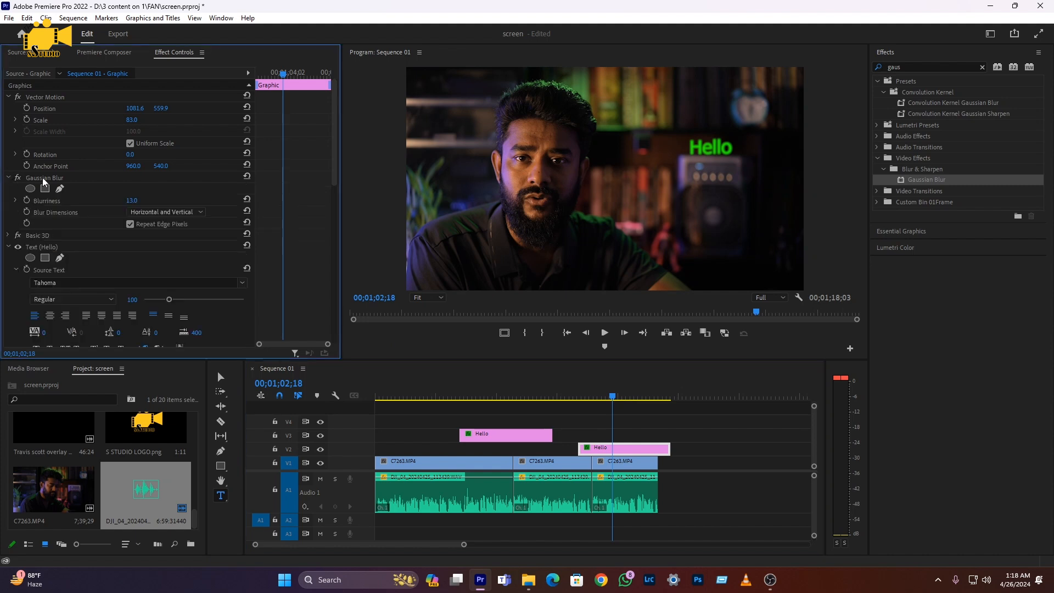
left_click_drag(132, 201, 150, 201)
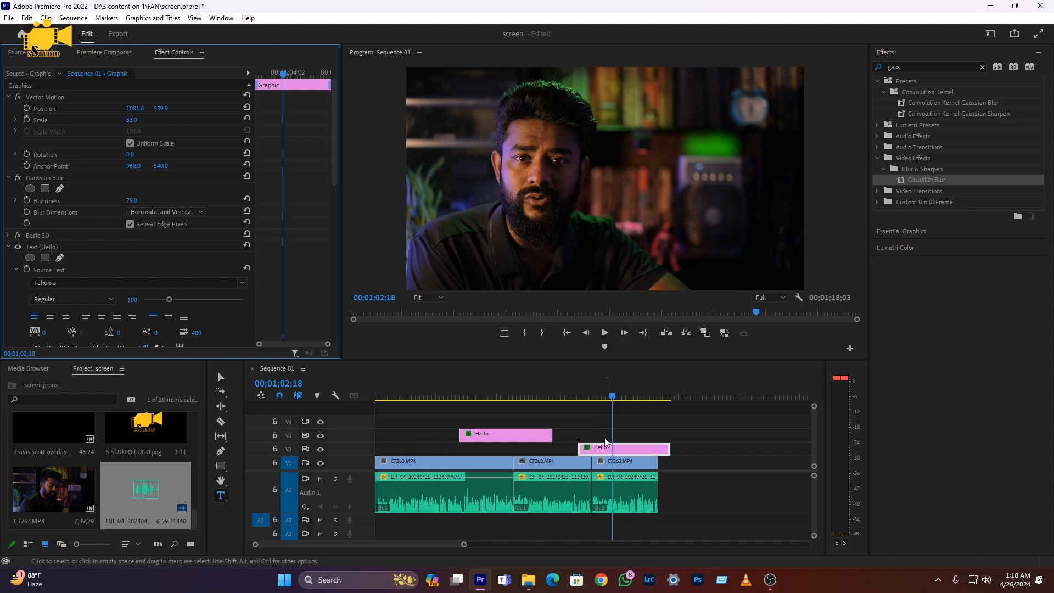
Move the white Hello clip on V3 directly above the green Hello clip on V2, aligning their start and end.
left_click(612, 450)
mouse_move(612, 450)
left_mouse_down()
mouse_move(595, 435)
mouse_move(611, 435)
left_mouse_up()
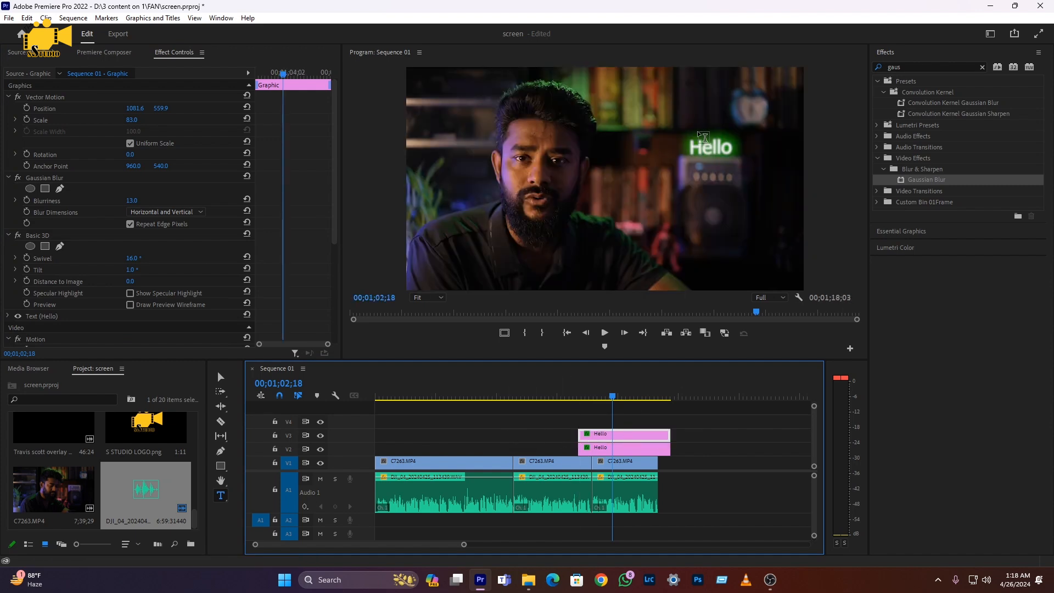